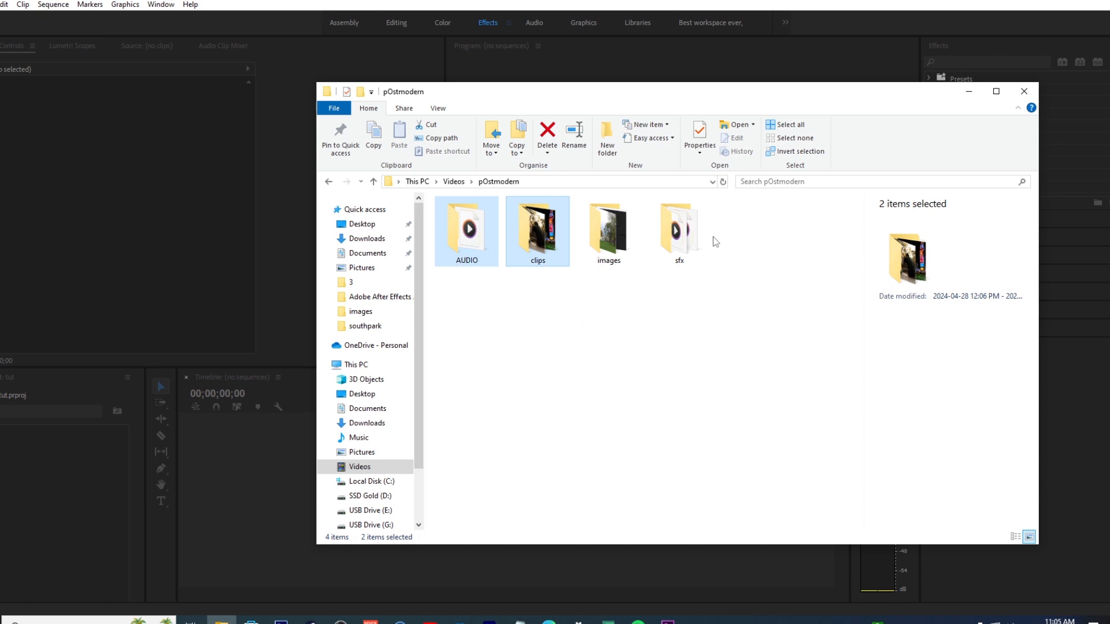
# Import the AUDIO and clips folders into the Premiere Pro project, merging all layers of the Untitled-1 file.
pyautogui.click(948, 76)
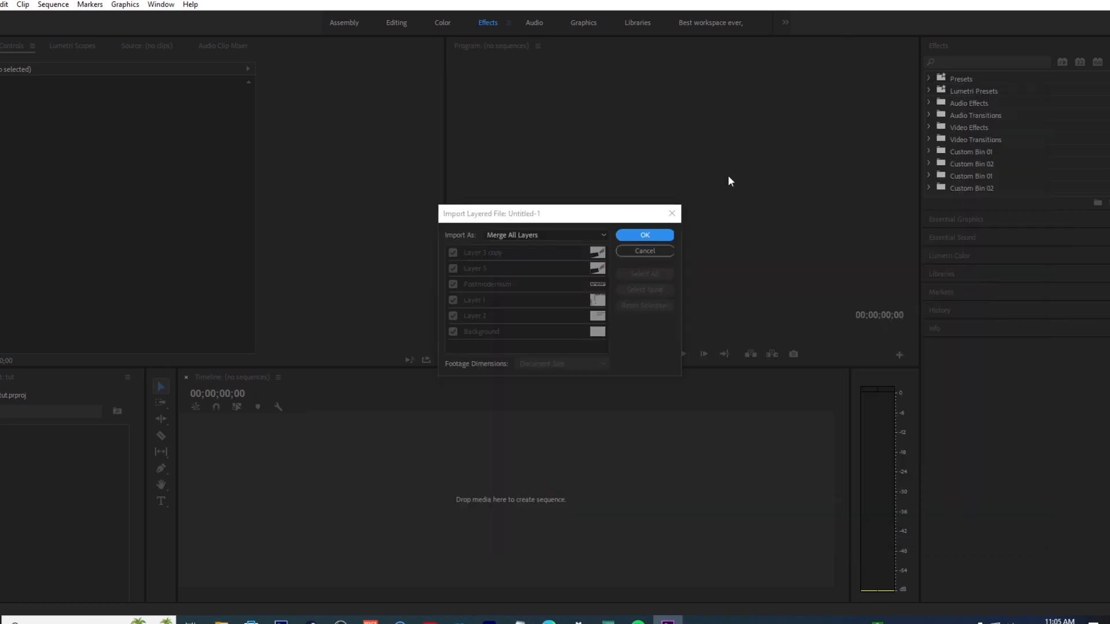
pyautogui.click(645, 236)
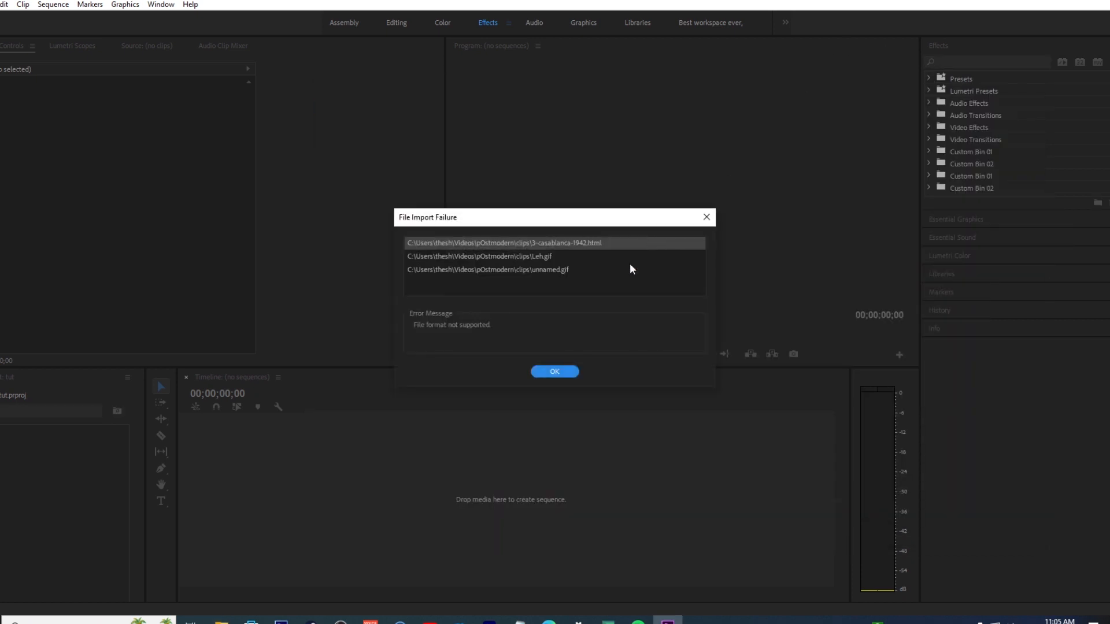
pyautogui.click(565, 373)
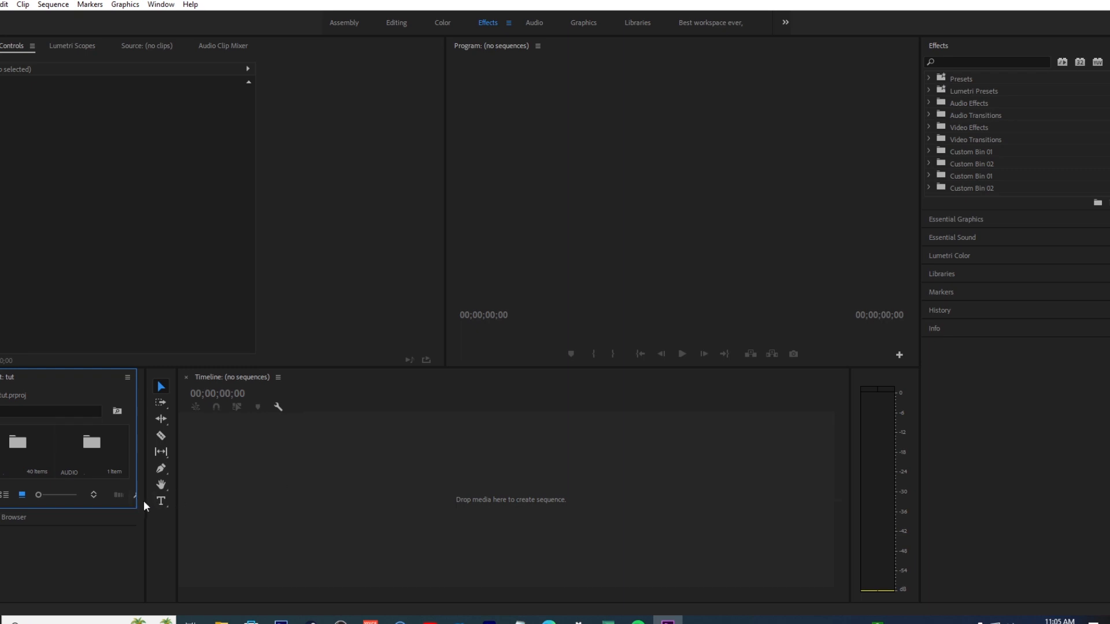
# Widen the project's media area and show its contents as a list.
pyautogui.moveTo(143, 502); pyautogui.dragTo(292, 520)
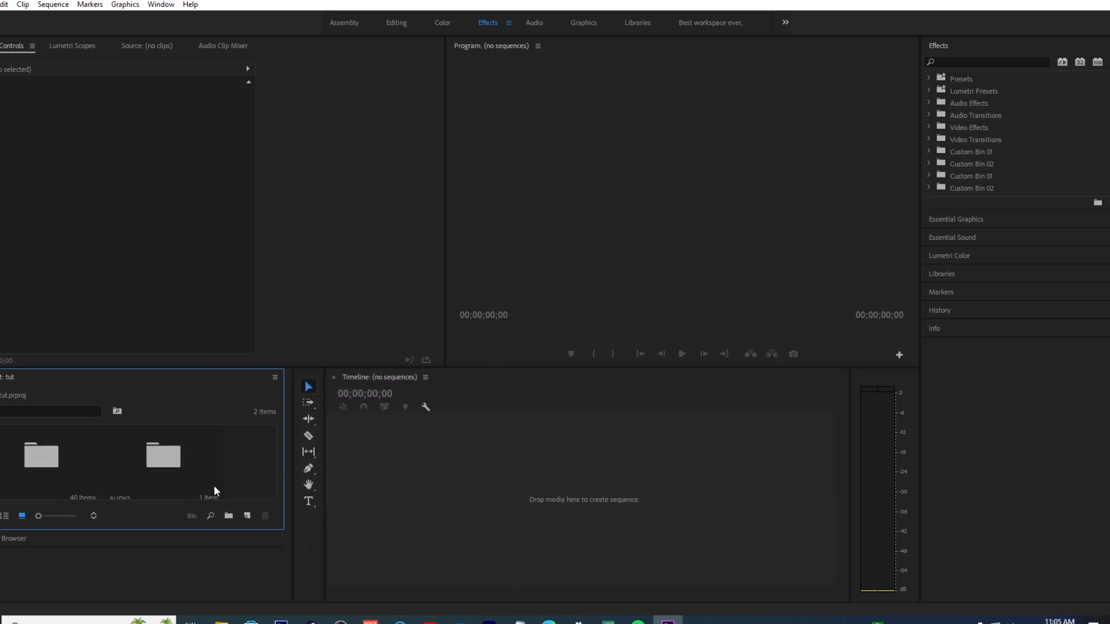
pyautogui.click(4, 515)
pyautogui.hotkey('ctrl', 'shift', 'a')
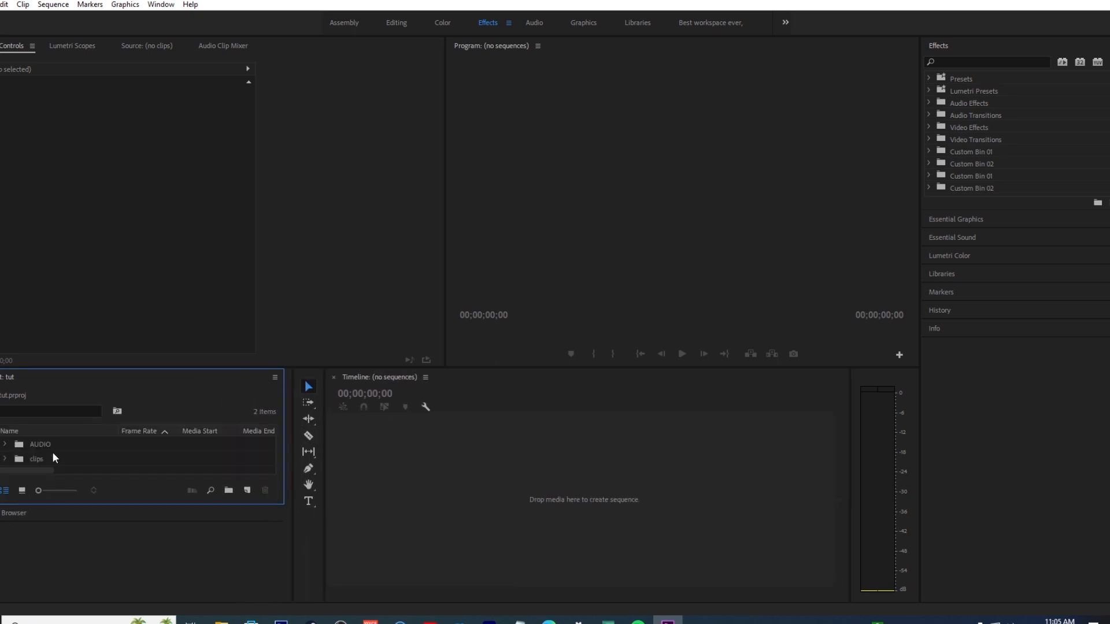
# Expand the clips bin and preview the GIFs starting with tumblr_p4x7 and tumblr_1296 in the Source Monitor.
pyautogui.click(7, 462)
pyautogui.scroll(-5, 101, 510)
pyautogui.doubleClick(65, 486)
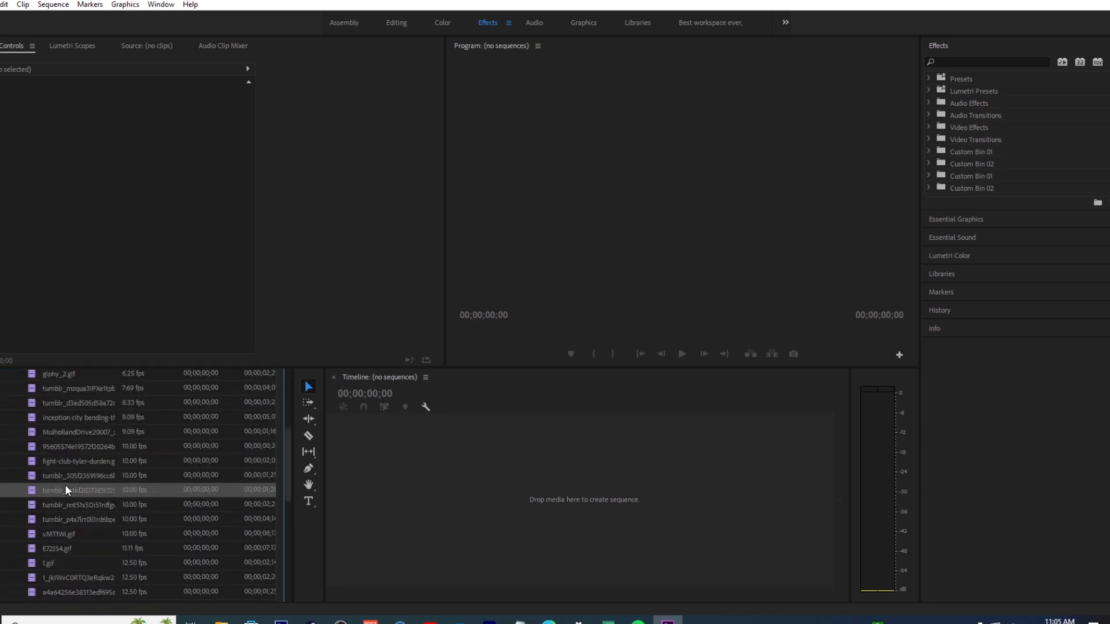
pyautogui.doubleClick(69, 519)
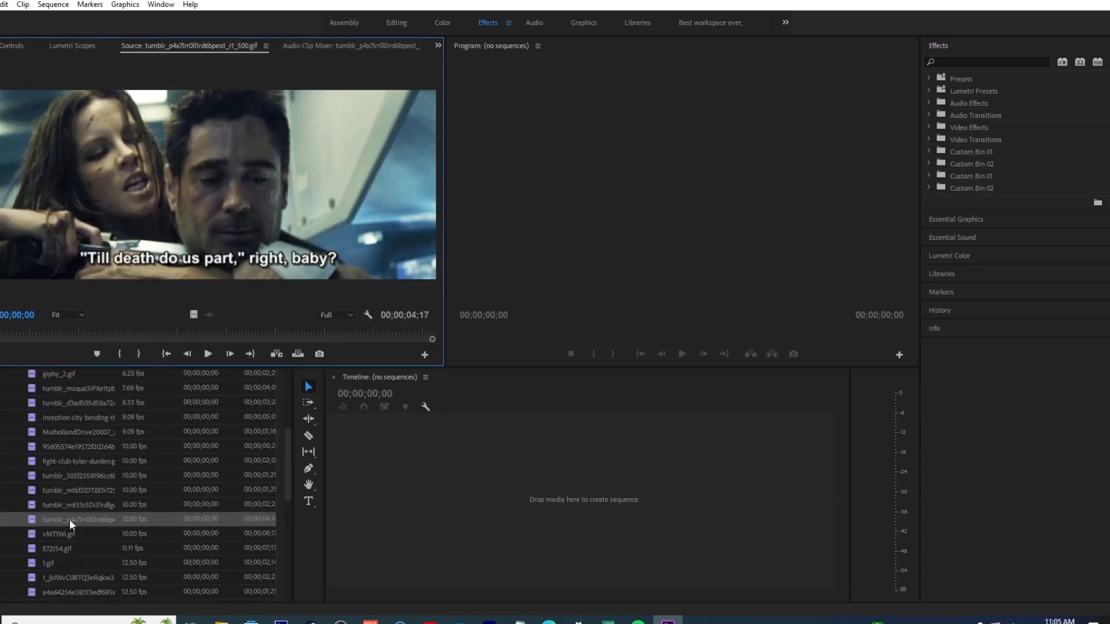
pyautogui.scroll(-4, 69, 519)
pyautogui.click(74, 497)
pyautogui.click(74, 497)
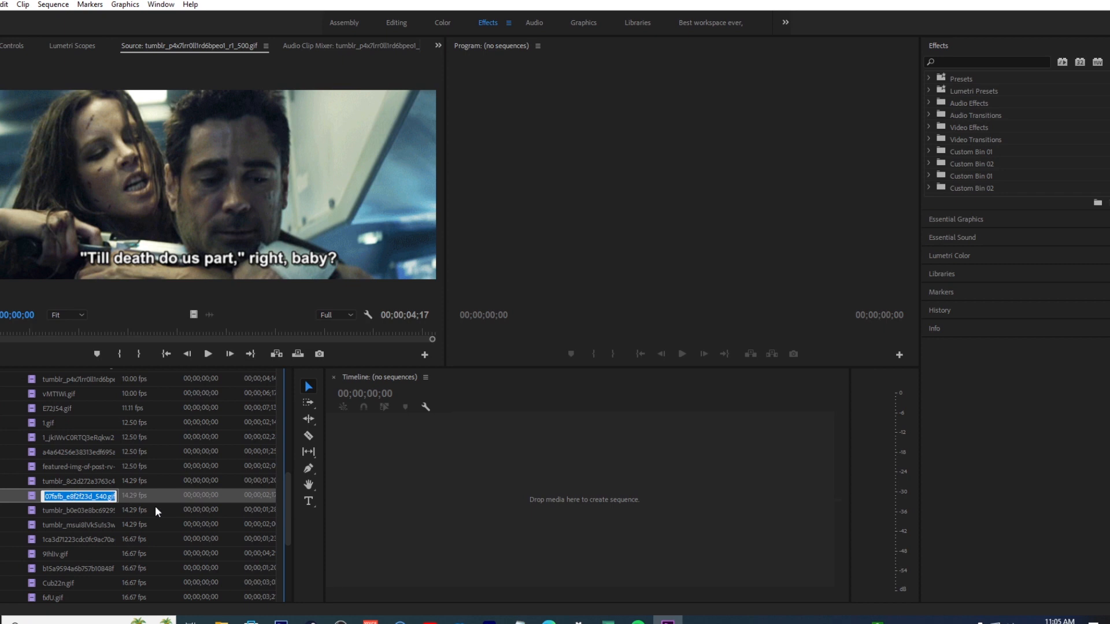
pyautogui.click(191, 489)
pyautogui.doubleClick(191, 490)
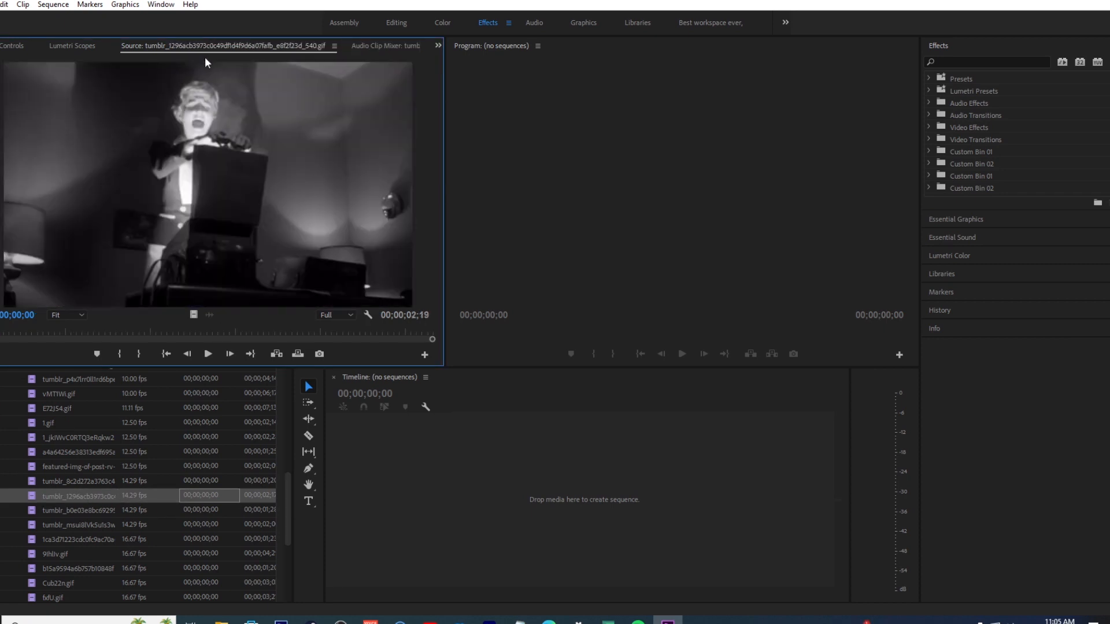
# Preview Cub22n.gif from the clips bin in the Source Monitor.
pyautogui.scroll(-3, 104, 502)
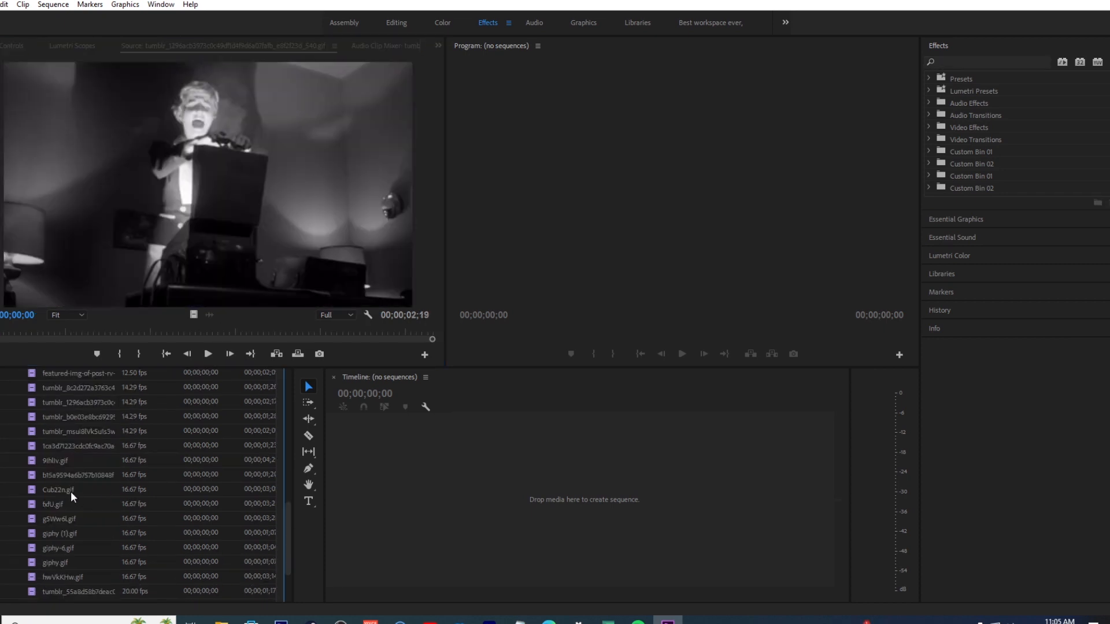
pyautogui.hotkey('ctrl', 'i')
pyautogui.click(735, 19)
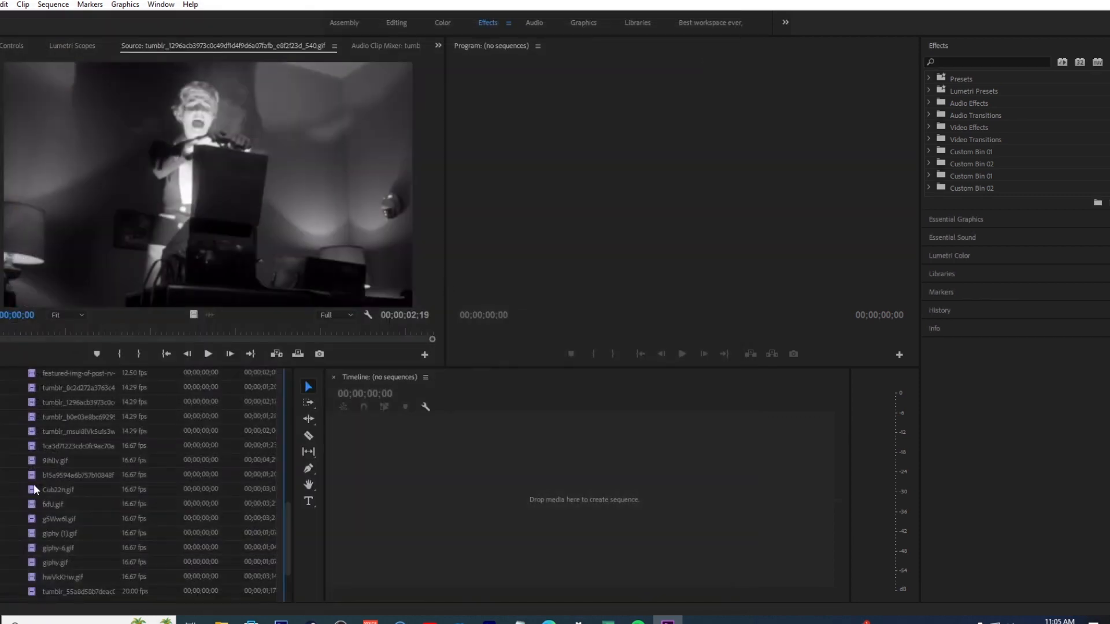
pyautogui.doubleClick(34, 486)
pyautogui.hotkey('ctrl', 'i')
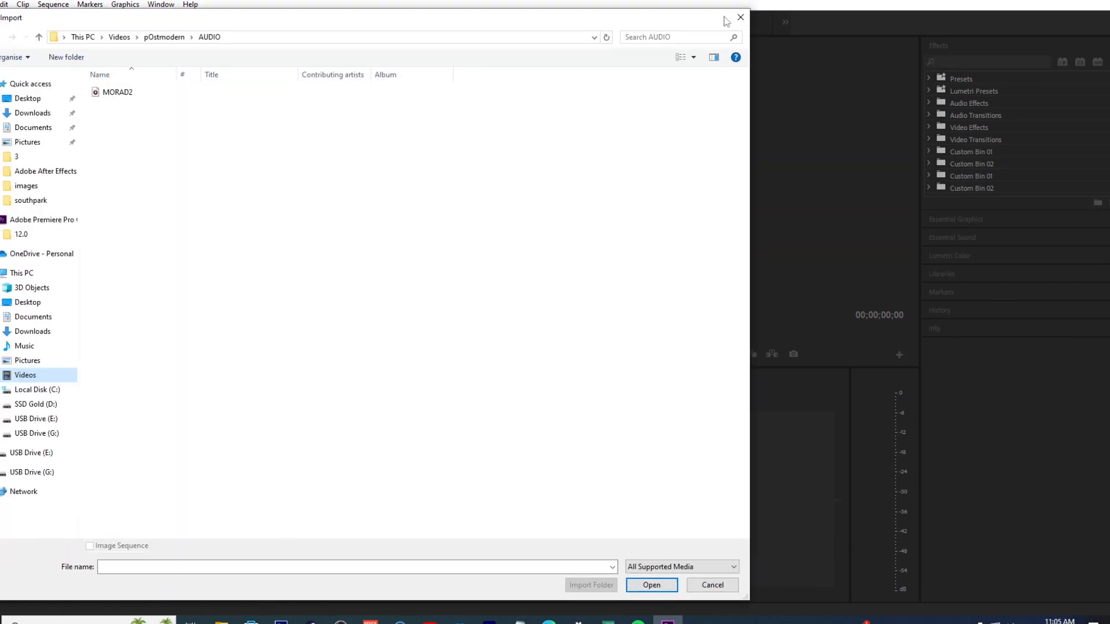
pyautogui.click(734, 19)
# Load giphy.gif into the Source Monitor and scrub through it to frame 00;00;00;26.
pyautogui.click(57, 516)
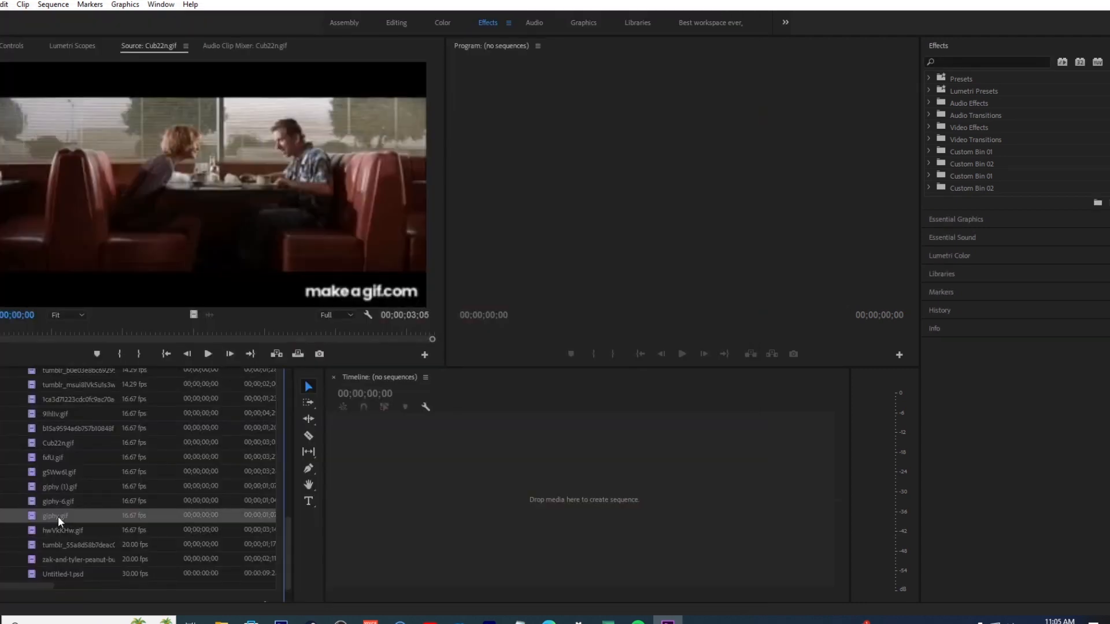
pyautogui.click(58, 515)
pyautogui.click(137, 515)
pyautogui.doubleClick(137, 515)
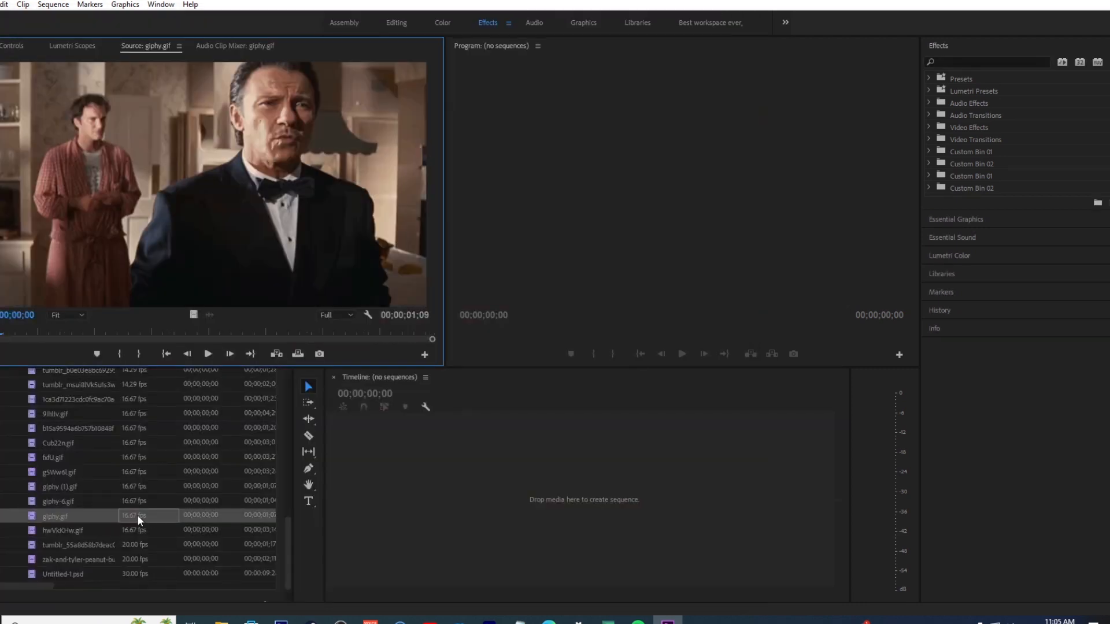
pyautogui.moveTo(67, 341)
pyautogui.mouseDown()
pyautogui.moveTo(239, 332)
pyautogui.moveTo(366, 342)
pyautogui.moveTo(41, 353)
pyautogui.moveTo(64, 353)
pyautogui.mouseUp()
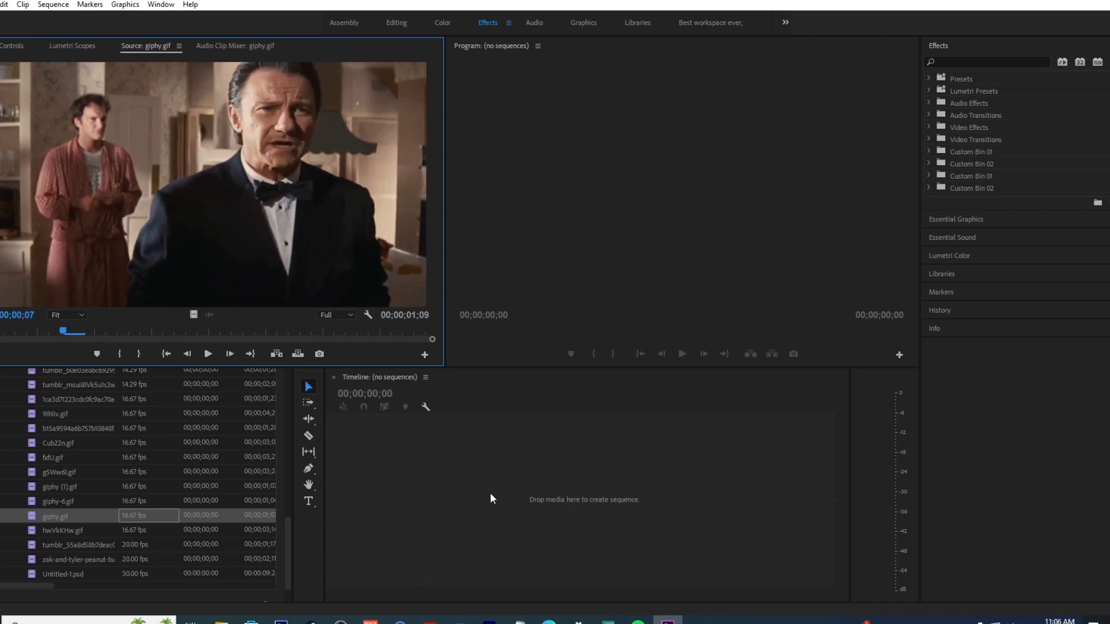
pyautogui.moveTo(276, 329); pyautogui.dragTo(299, 341)
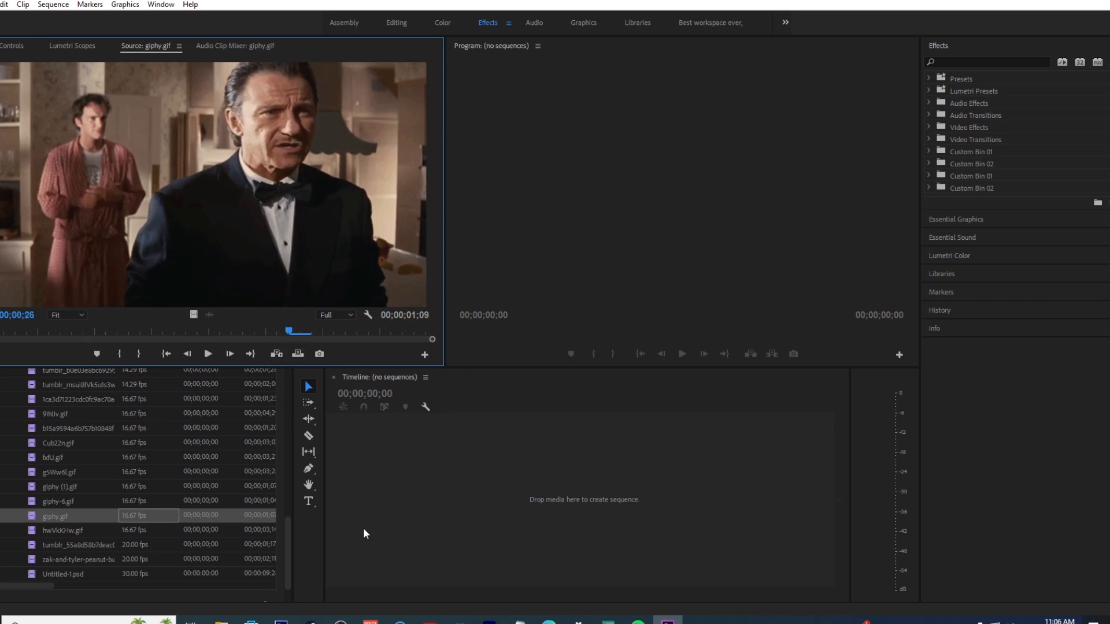
# Mark giphy.gif from 00;00;00;26 to 00;00;01;04 and create a sequence from only that section's video.
pyautogui.press('i')
pyautogui.click(407, 327)
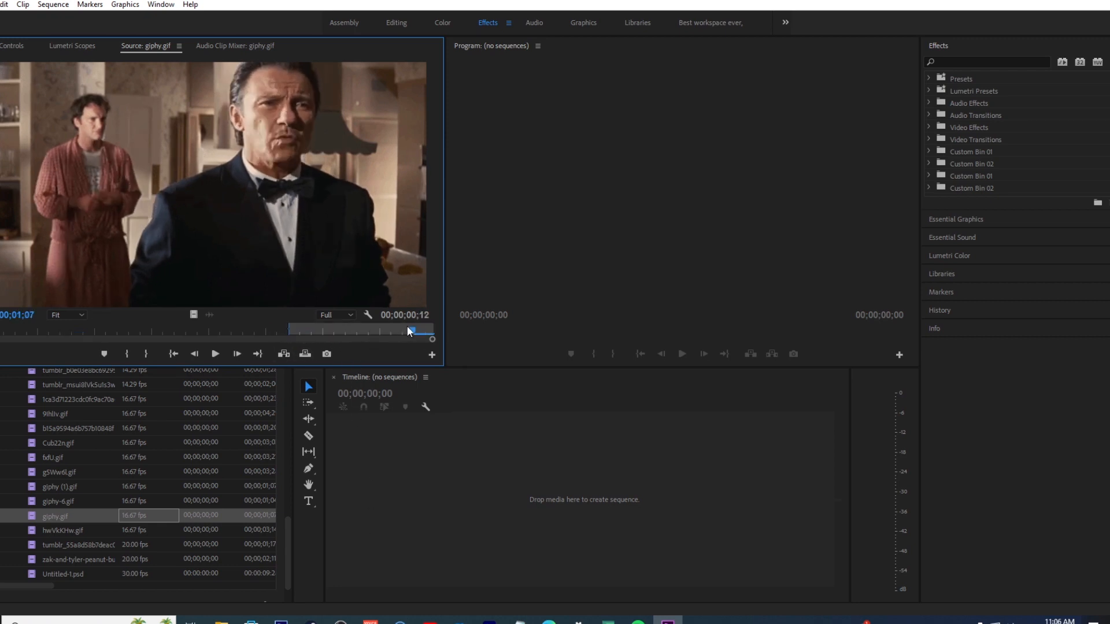
pyautogui.moveTo(408, 327); pyautogui.dragTo(376, 333)
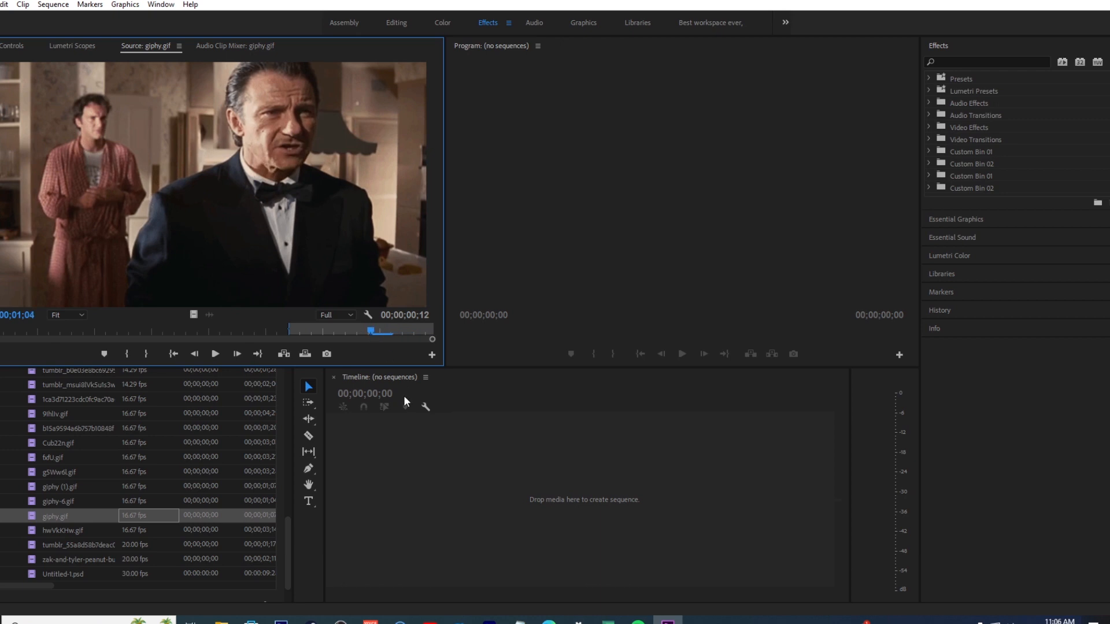
pyautogui.press('o')
pyautogui.moveTo(194, 315); pyautogui.dragTo(416, 519)
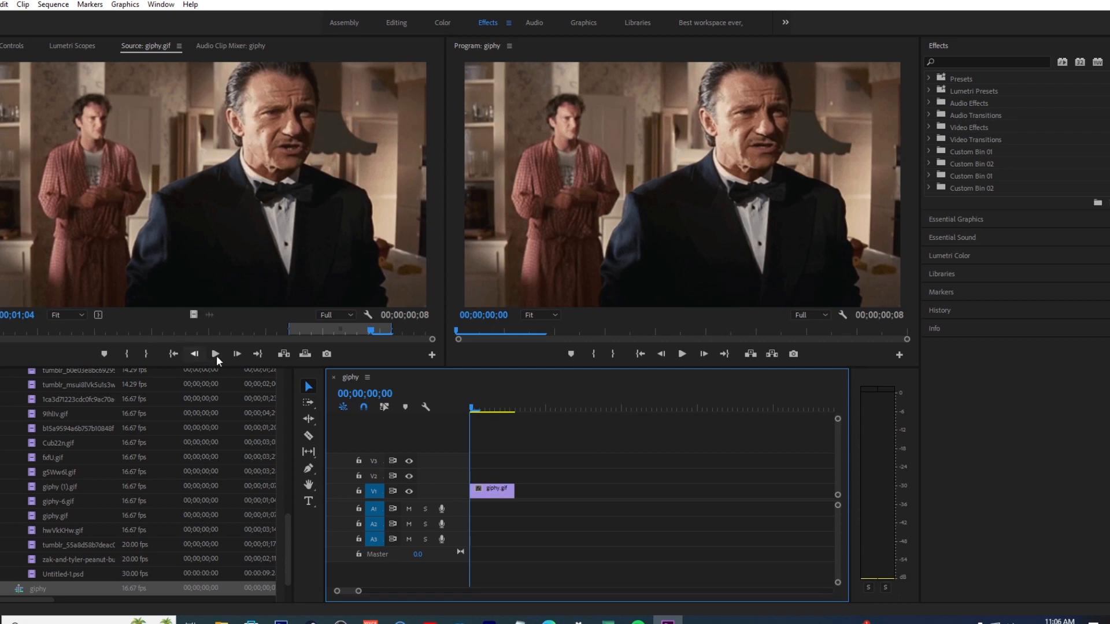
pyautogui.moveTo(251, 241); pyautogui.dragTo(559, 488)
pyautogui.click(582, 490)
pyautogui.press('Delete')
pyautogui.moveTo(499, 408); pyautogui.dragTo(461, 409)
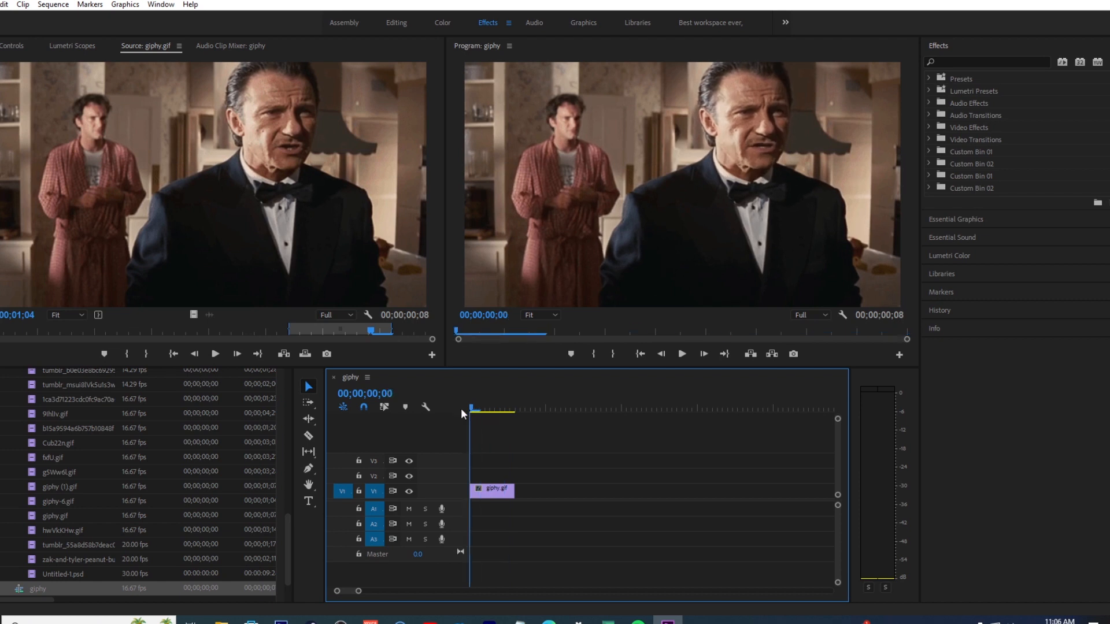
# Close the giphy sequence and create a new sequence named Pop with the HDV 1080p24 preset.
pyautogui.click(334, 378)
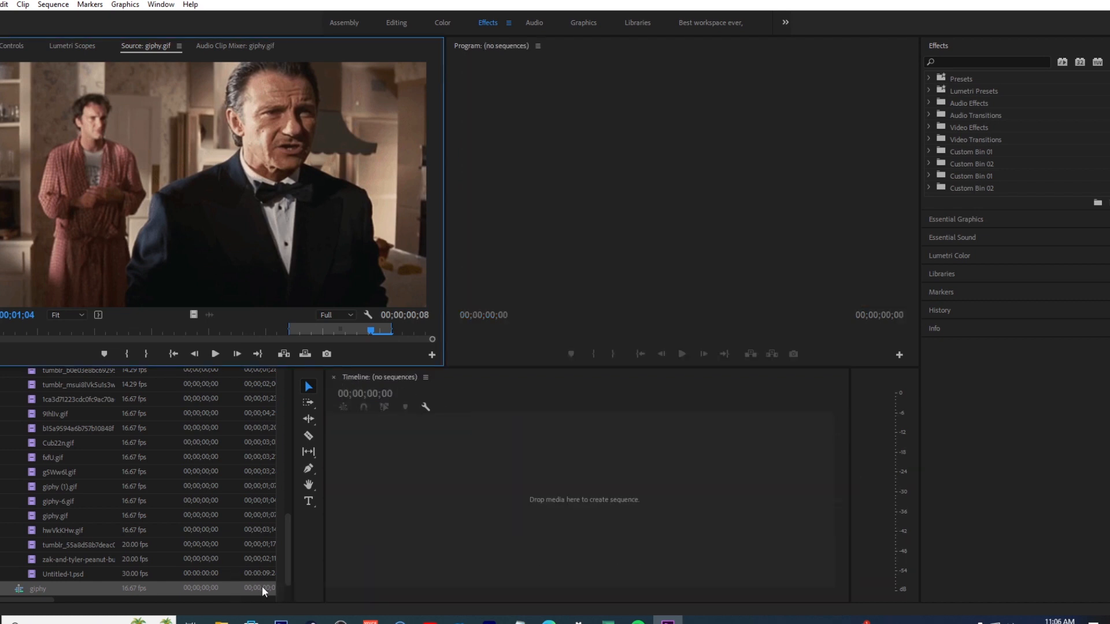
pyautogui.click(247, 573)
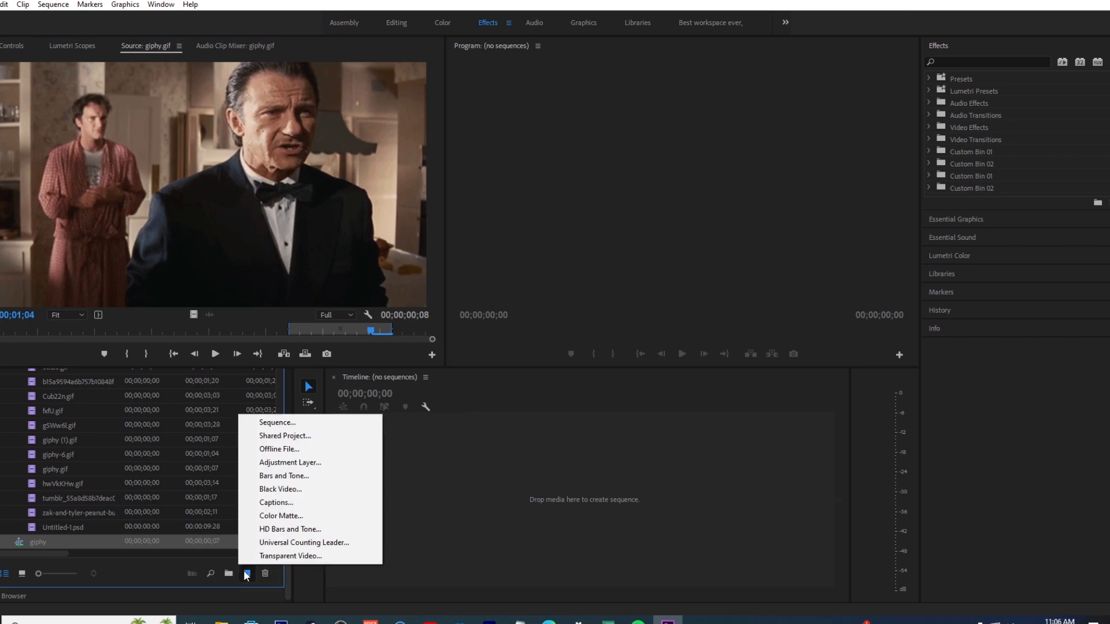
pyautogui.click(307, 423)
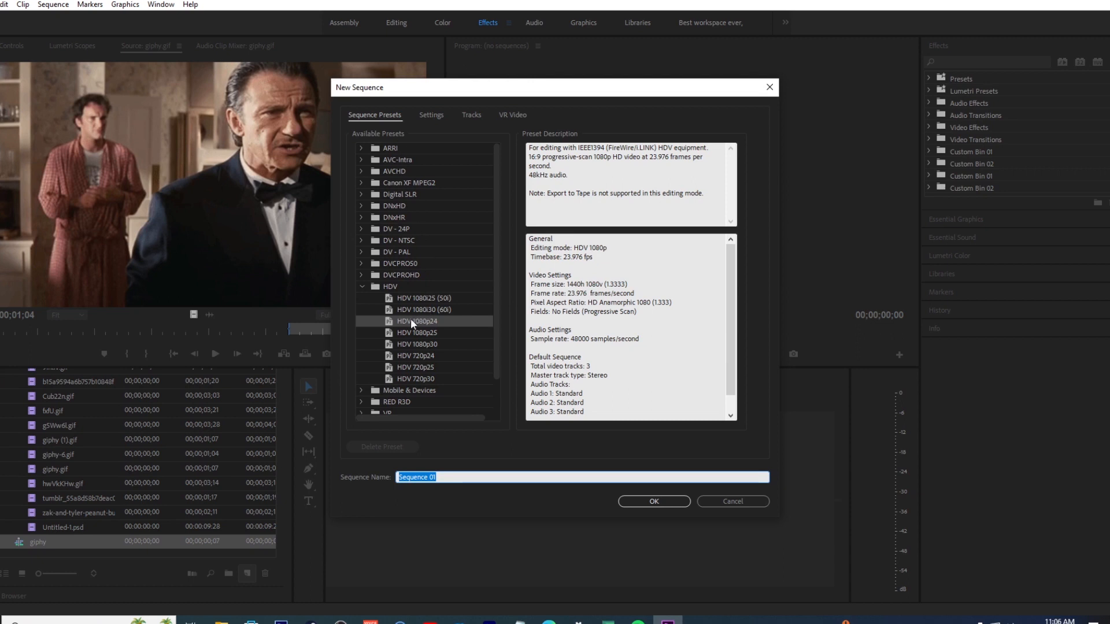
pyautogui.click(407, 320)
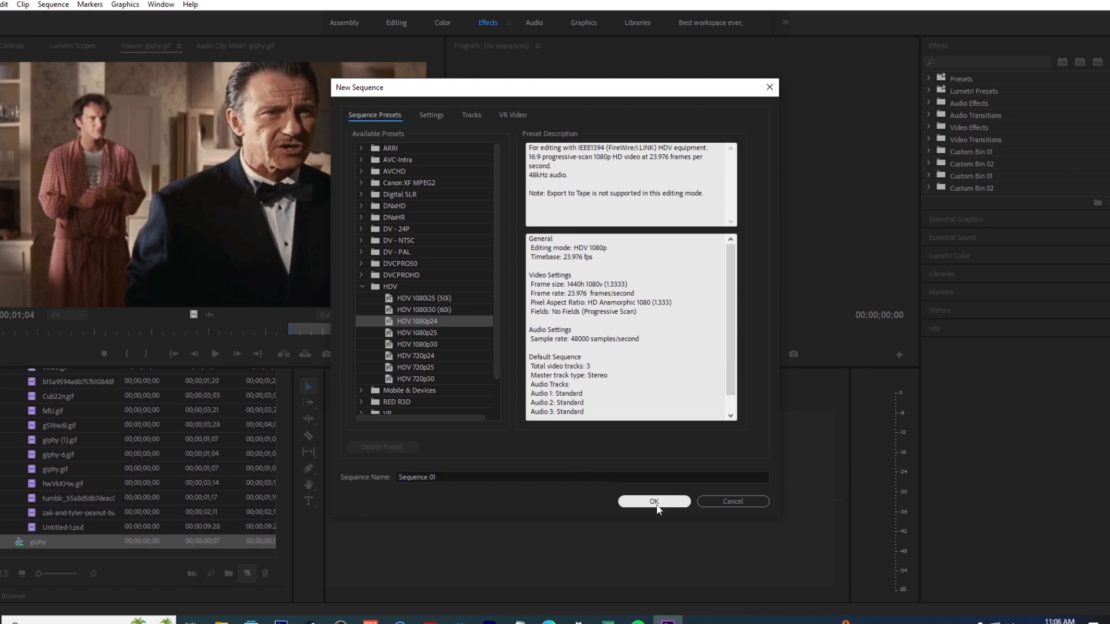
pyautogui.tripleClick(488, 475)
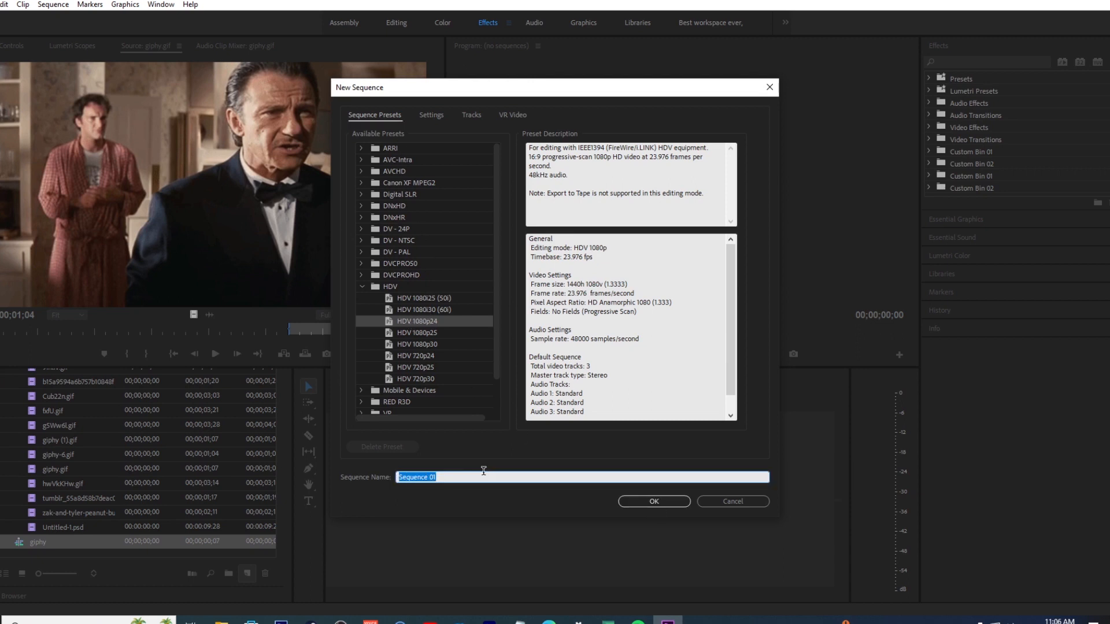
pyautogui.write('Pop')
pyautogui.press('Return')
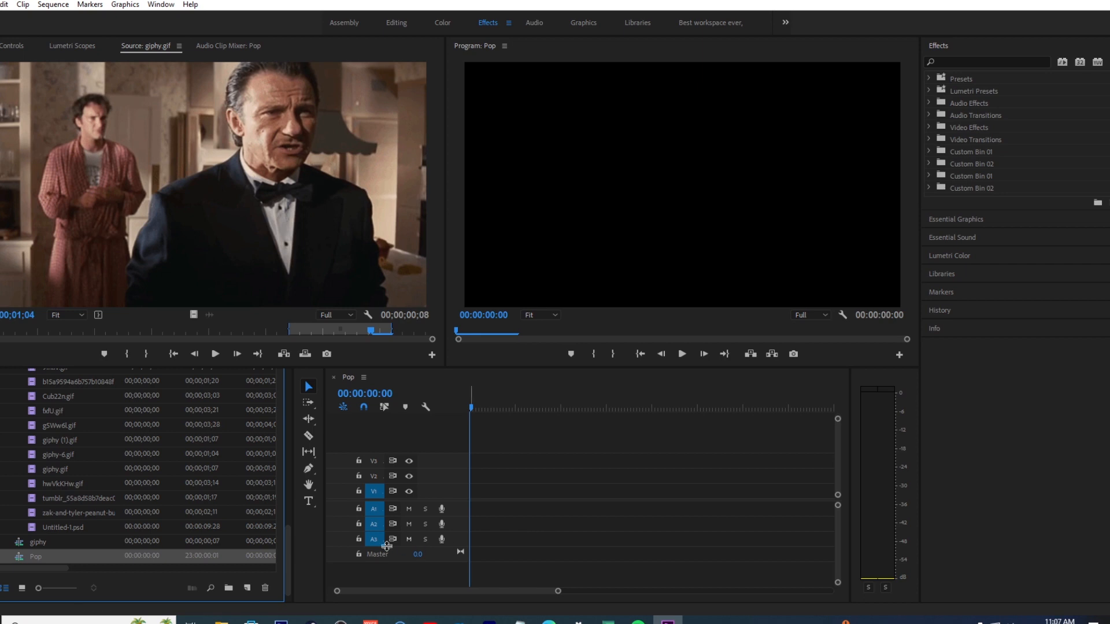
# Load hwVkKHw.gif from the clips bin into the Source Monitor.
pyautogui.scroll(2, 74, 465)
pyautogui.click(61, 510)
pyautogui.click(60, 508)
pyautogui.doubleClick(150, 512)
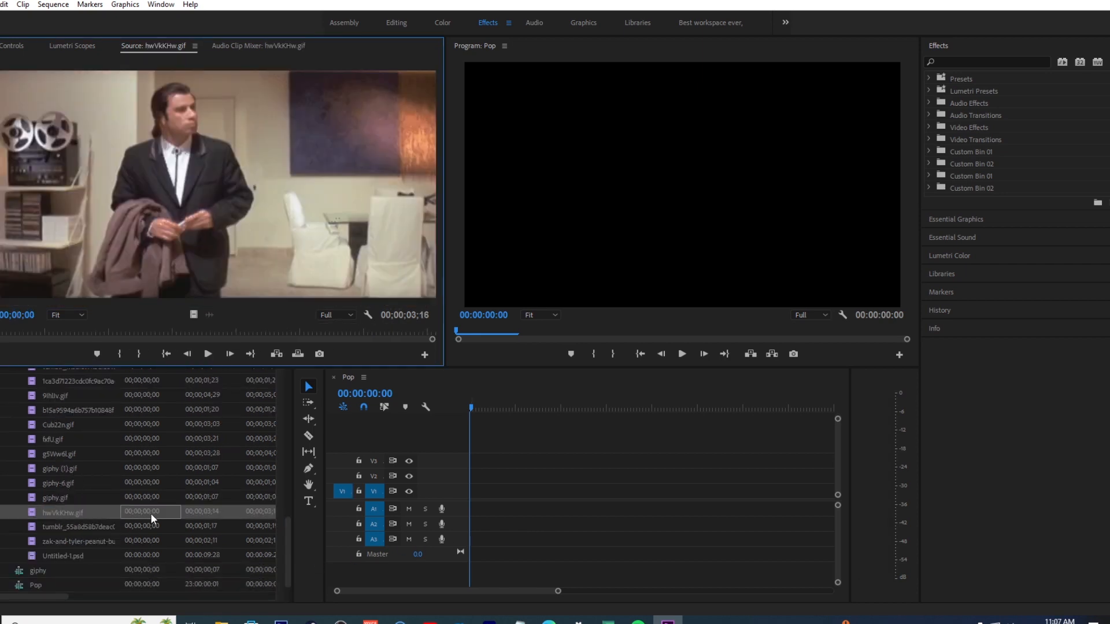
# Mark a middle section of hwVkKHw.gif ending at 00;00;02;11 and place its video at the start of V1, keeping the existing sequence settings.
pyautogui.click(175, 332)
pyautogui.press('i')
pyautogui.moveTo(174, 334); pyautogui.dragTo(290, 327)
pyautogui.press('o')
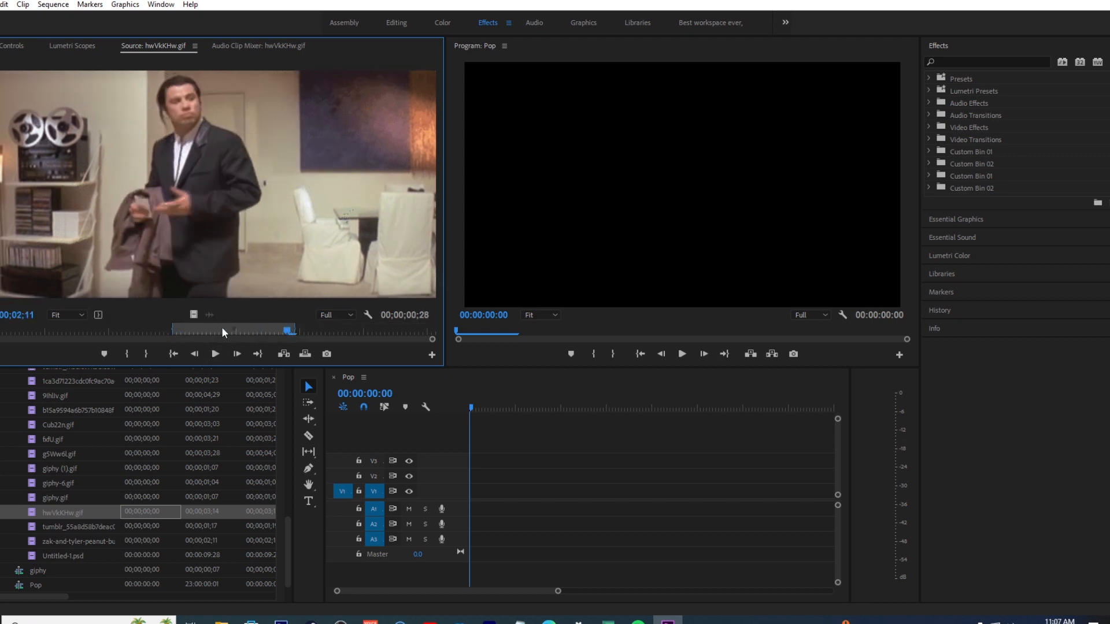
pyautogui.moveTo(191, 314); pyautogui.dragTo(474, 494)
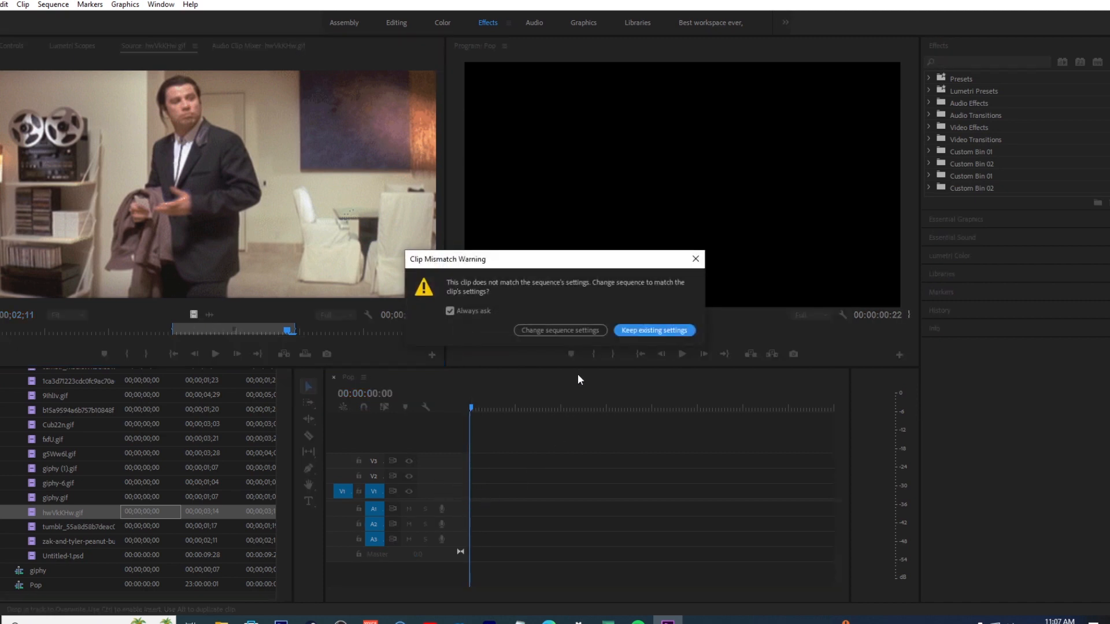
pyautogui.click(637, 330)
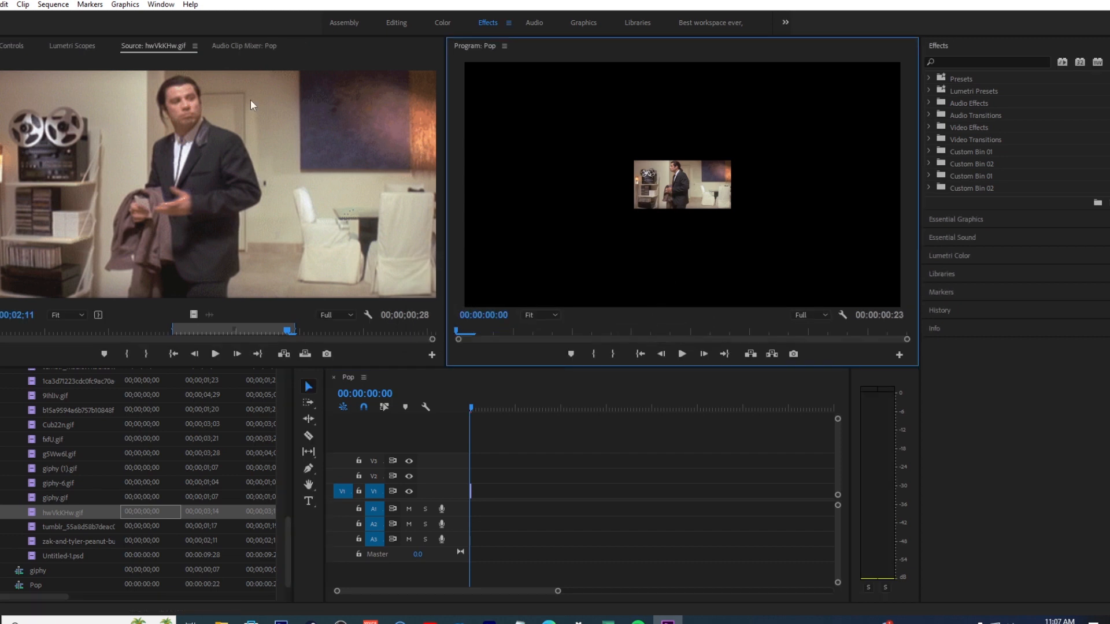
pyautogui.click(20, 49)
pyautogui.click(59, 46)
pyautogui.click(145, 46)
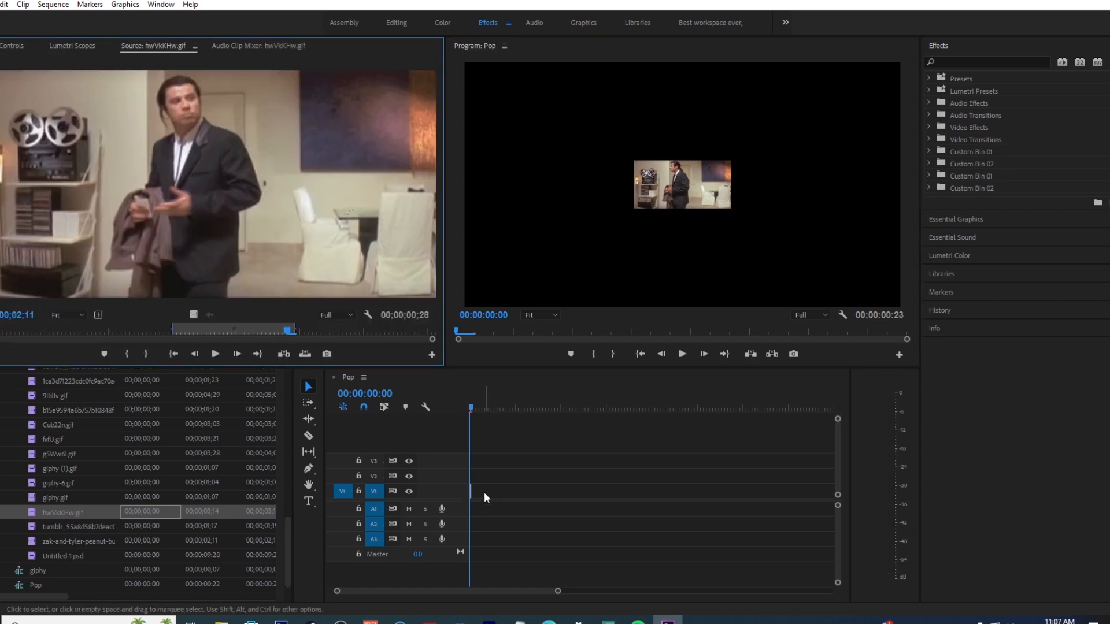
# Zoom in on the Pop timeline until the hwVkKHw.gif clip spans most of its visible width.
pyautogui.click(436, 590)
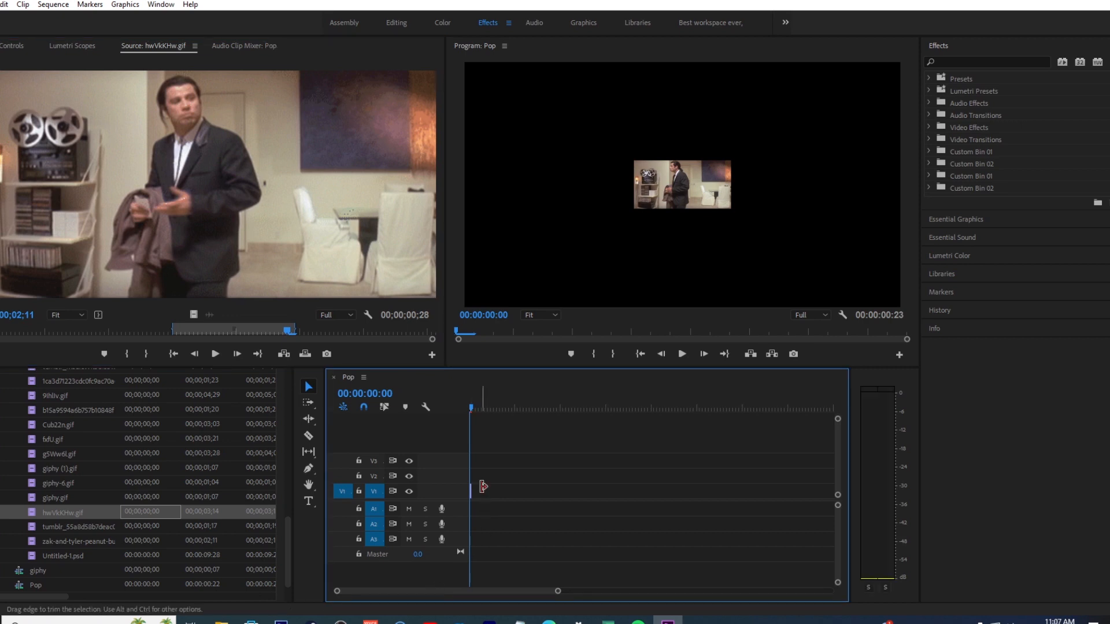
pyautogui.press('=')
pyautogui.press('=')
pyautogui.press('=')
pyautogui.press('=')
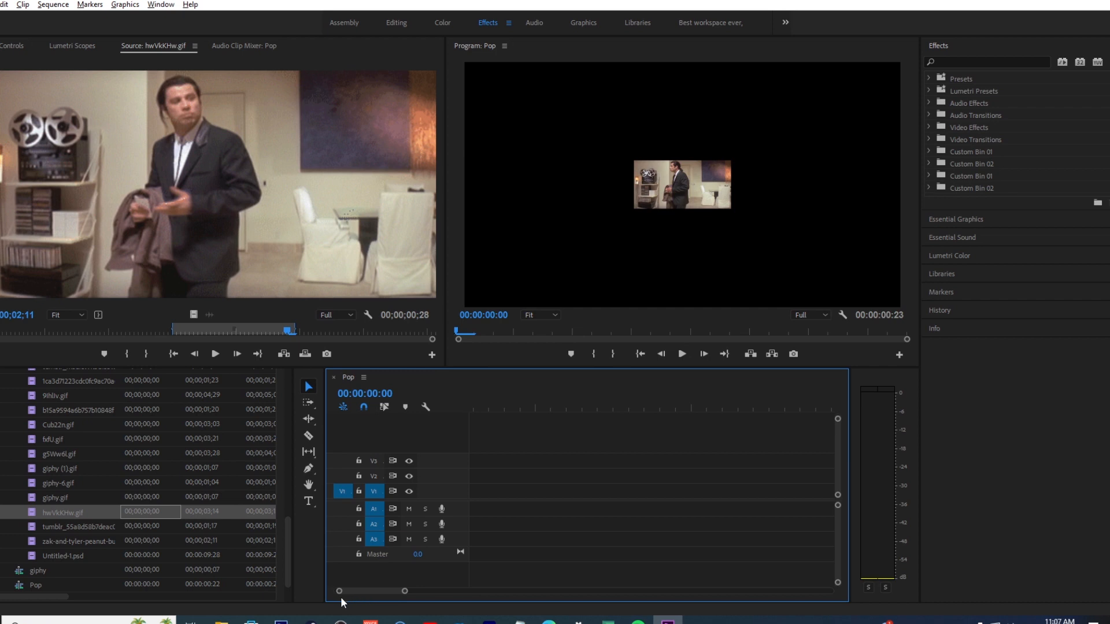
pyautogui.press('=')
pyautogui.press('=')
pyautogui.press('=')
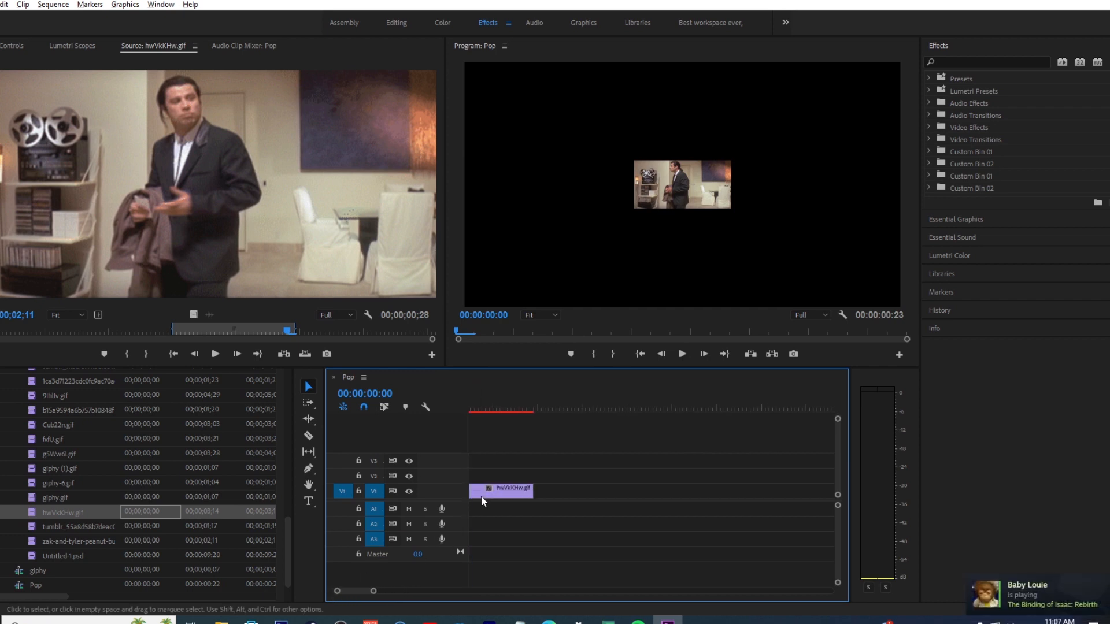
pyautogui.press('=')
pyautogui.press('=')
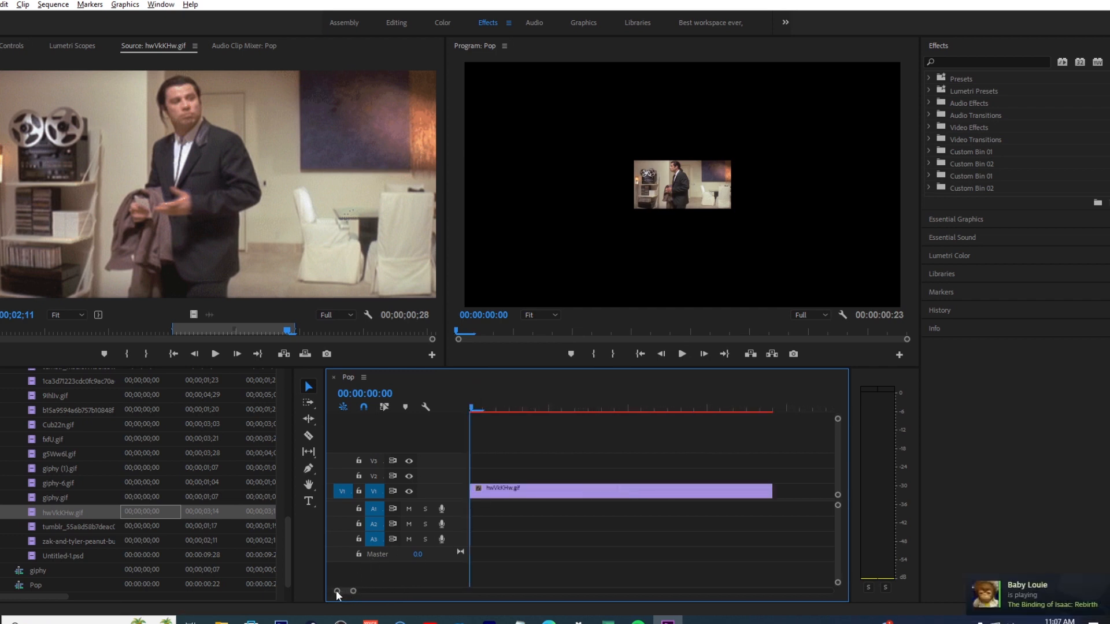
# Enlarge the V1 track and lower the opacity of the hwVkKHw.gif clip to about 57%.
pyautogui.moveTo(521, 412); pyautogui.dragTo(439, 415)
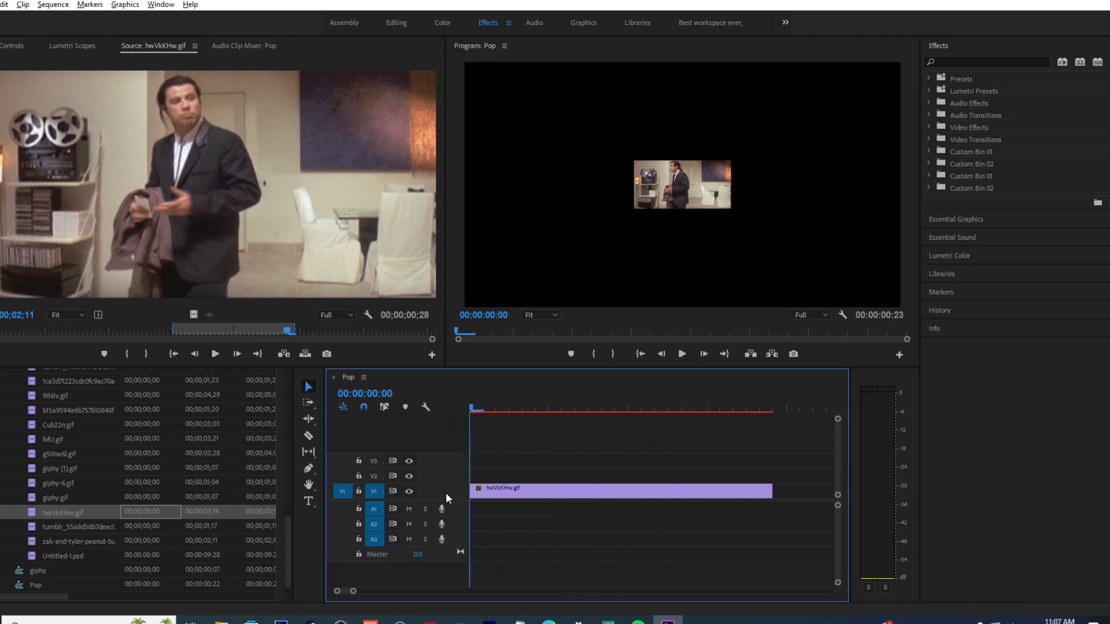
pyautogui.scroll(5, 438, 491)
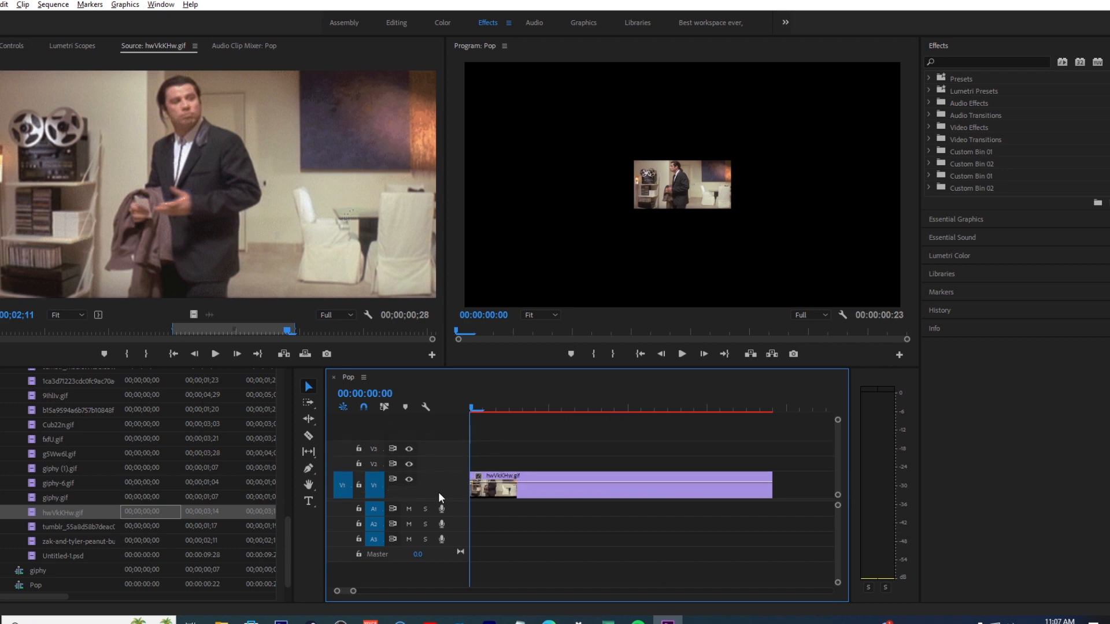
pyautogui.moveTo(534, 464)
pyautogui.mouseDown()
pyautogui.moveTo(535, 504)
pyautogui.moveTo(538, 478)
pyautogui.mouseUp()
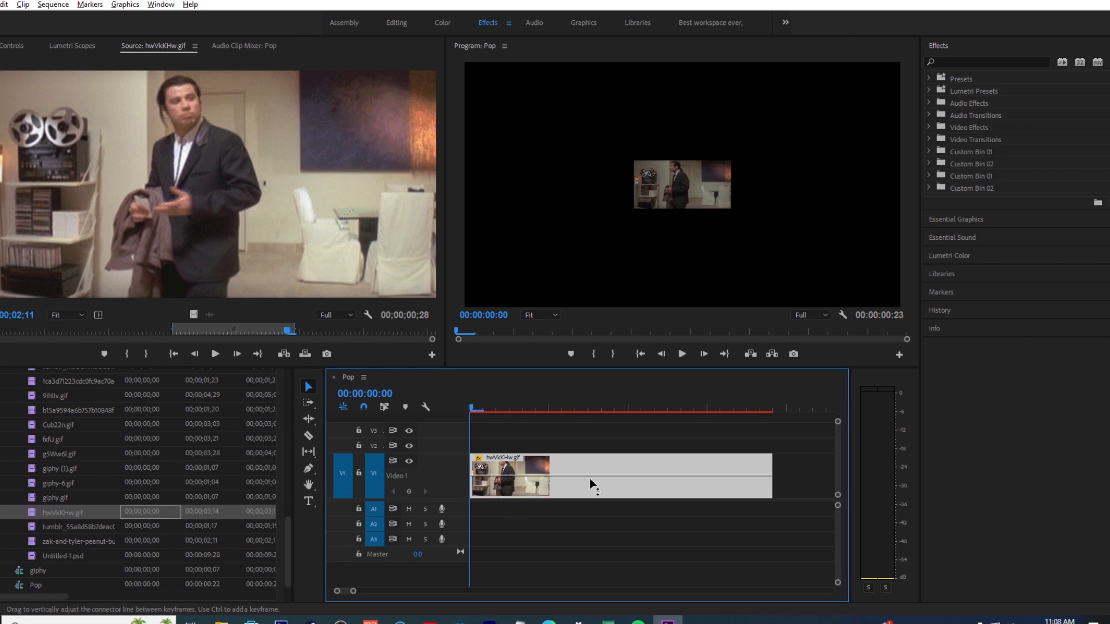
pyautogui.moveTo(581, 476)
pyautogui.mouseDown()
pyautogui.moveTo(591, 465)
pyautogui.moveTo(589, 477)
pyautogui.mouseUp()
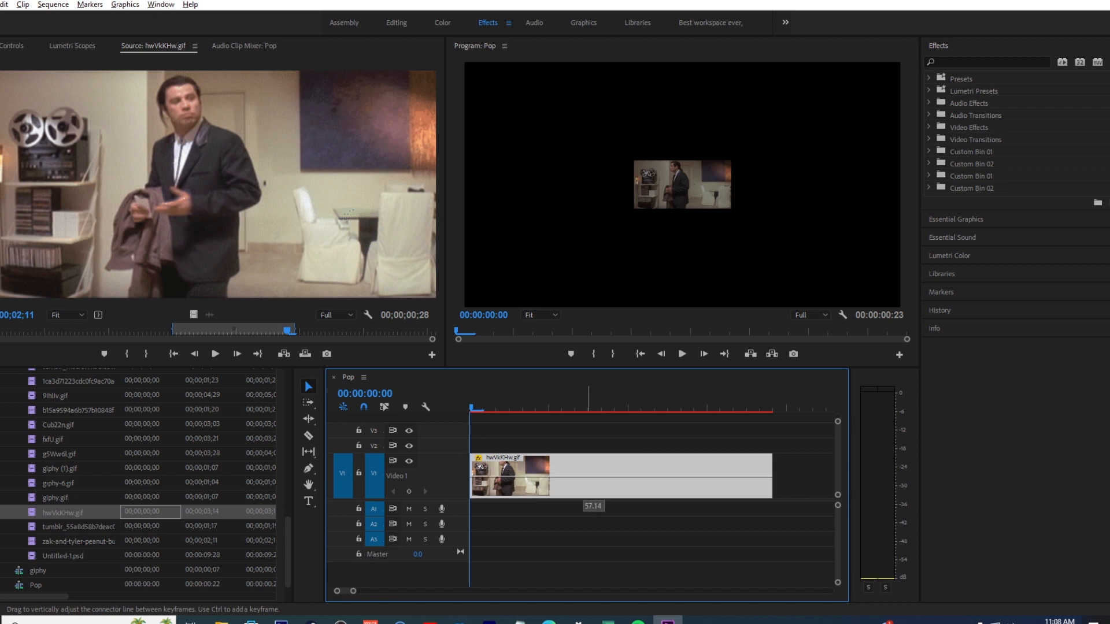
pyautogui.moveTo(581, 475); pyautogui.dragTo(581, 475)
# Load giphy (1).gif from the clips bin into the Source Monitor, followed by fxfU.gif.
pyautogui.click(118, 467)
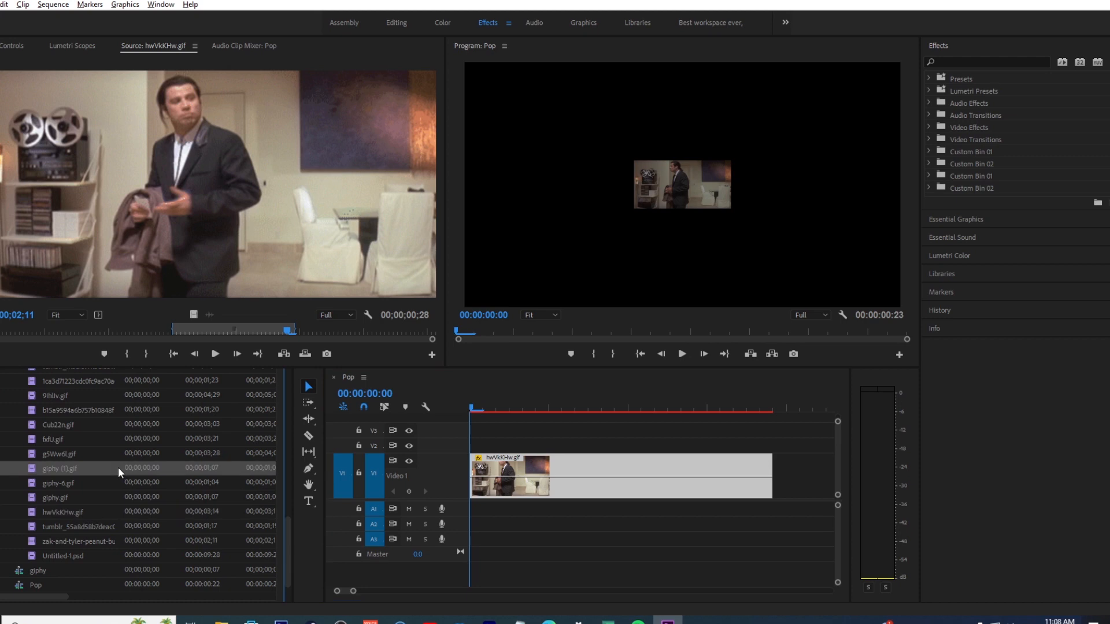
pyautogui.doubleClick(118, 467)
pyautogui.click(144, 441)
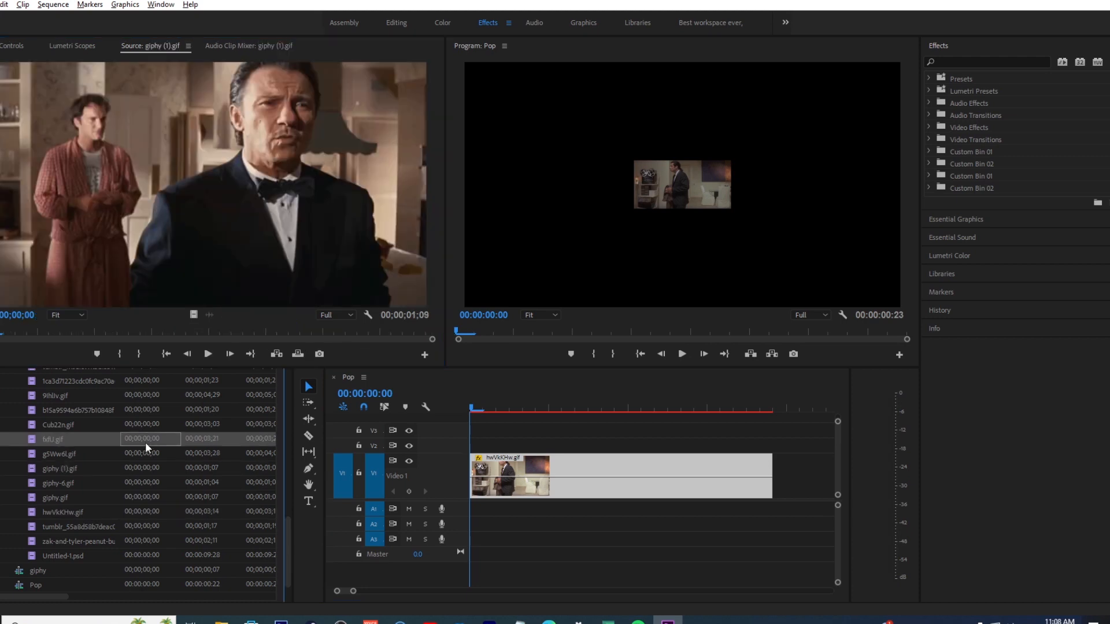
pyautogui.doubleClick(199, 440)
# Mark fxfU.gif from 00;00;01;22 to 00;00;02;17 and place its video on V1 directly after hwVkKHw.gif.
pyautogui.moveTo(151, 332); pyautogui.dragTo(193, 339)
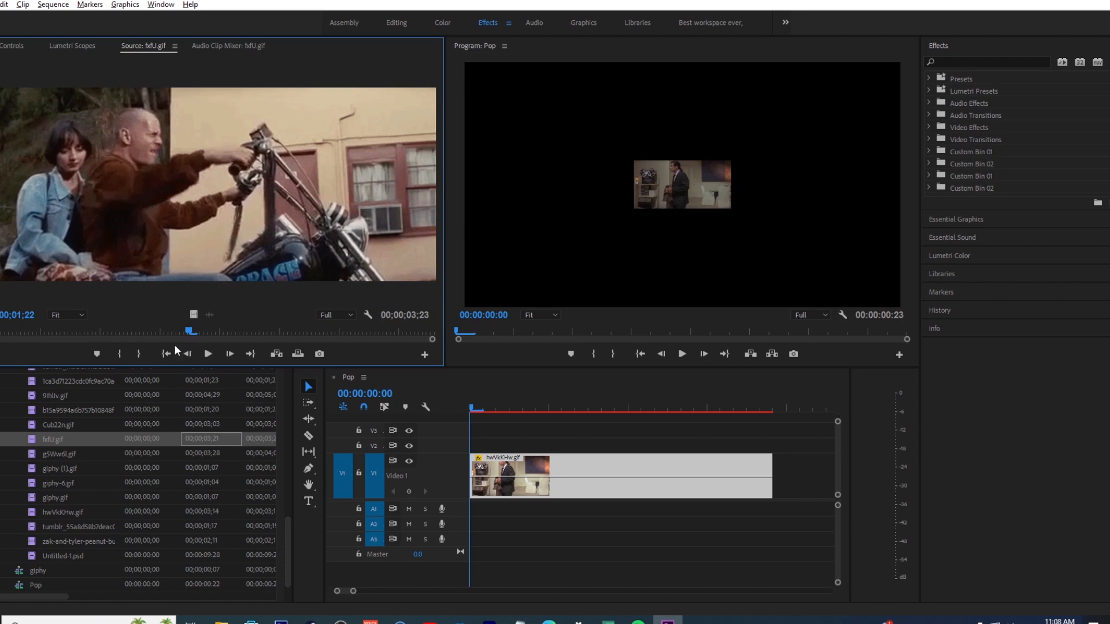
pyautogui.press('i')
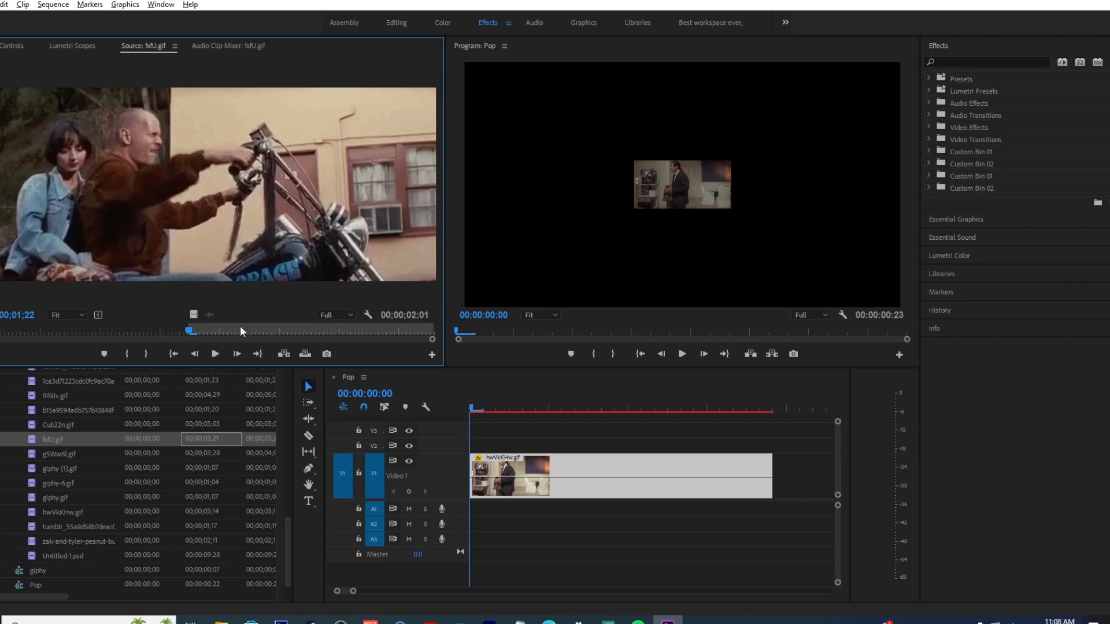
pyautogui.click(287, 328)
pyautogui.press('o')
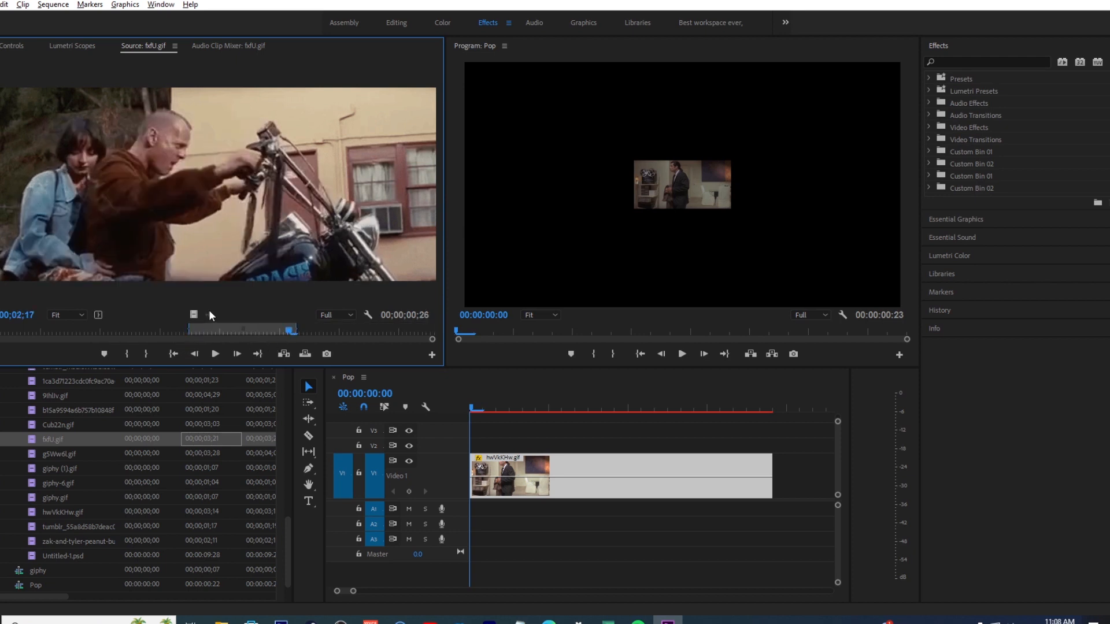
pyautogui.moveTo(194, 314); pyautogui.dragTo(787, 494)
# Enlarge both V1 clips to fill the frame width, setting Scale to 461 for hwVkKHw.gif and 449 for fxfU.gif.
pyautogui.moveTo(751, 405)
pyautogui.mouseDown()
pyautogui.moveTo(794, 412)
pyautogui.moveTo(768, 414)
pyautogui.mouseUp()
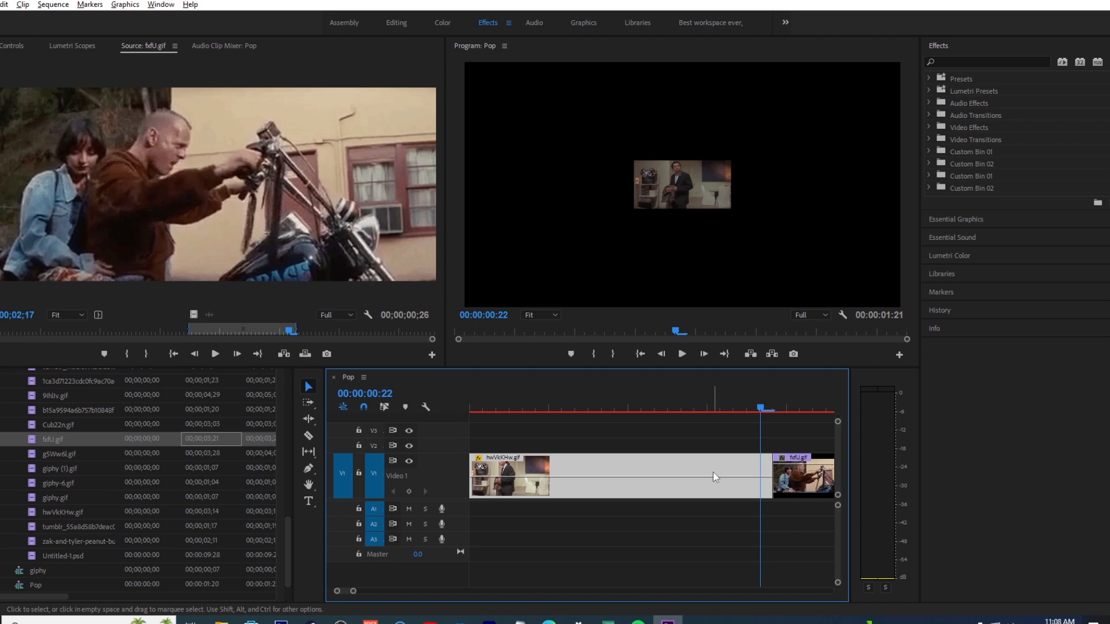
pyautogui.click(224, 46)
pyautogui.click(9, 47)
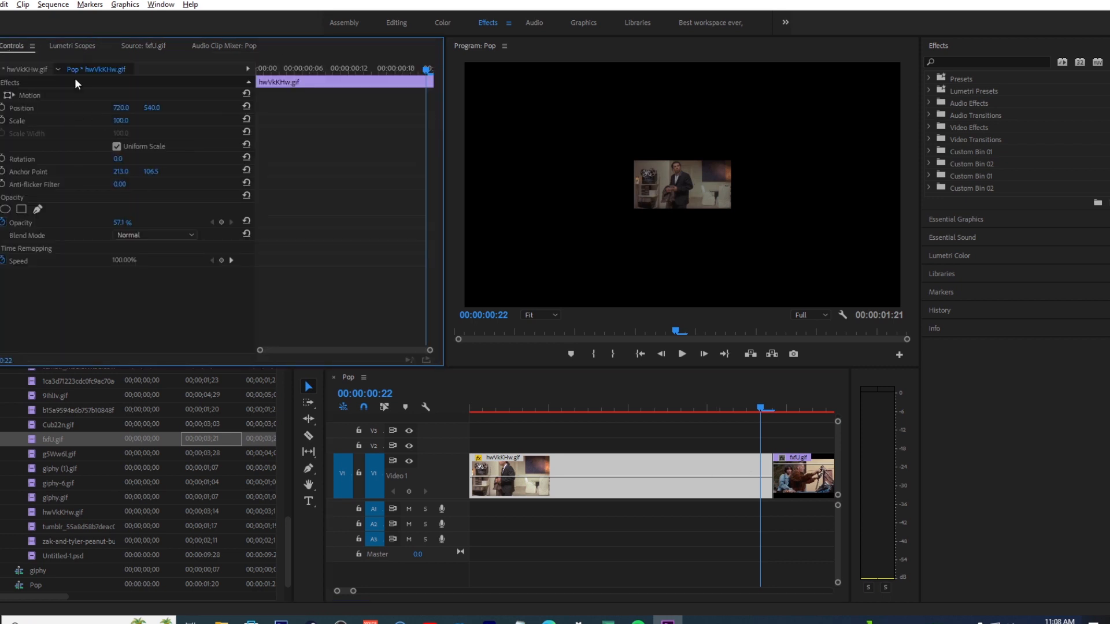
pyautogui.moveTo(121, 121); pyautogui.dragTo(329, 120)
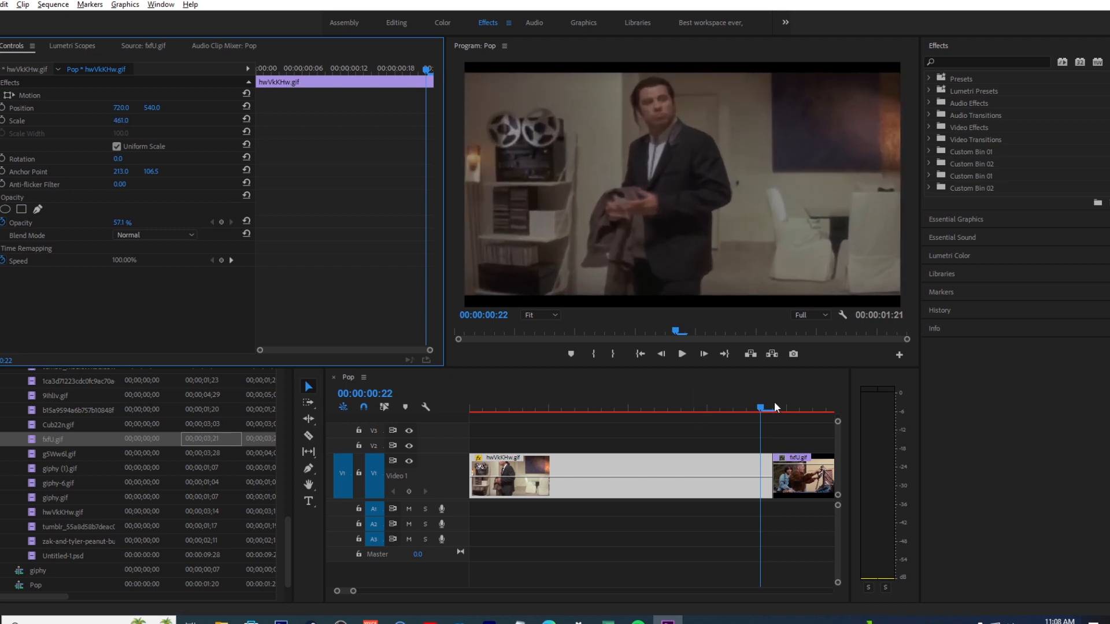
pyautogui.click(805, 477)
pyautogui.moveTo(122, 121); pyautogui.dragTo(245, 121)
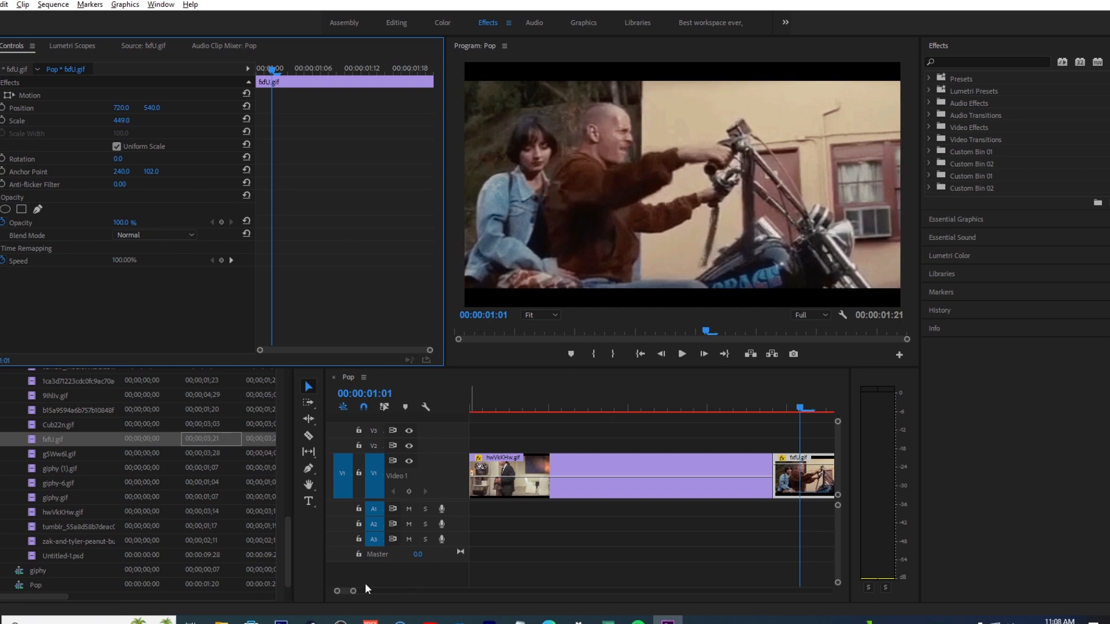
# With the Rolling Edit tool, move the cut between the two clips close to the sequence start and play the result.
pyautogui.moveTo(352, 590); pyautogui.dragTo(401, 597)
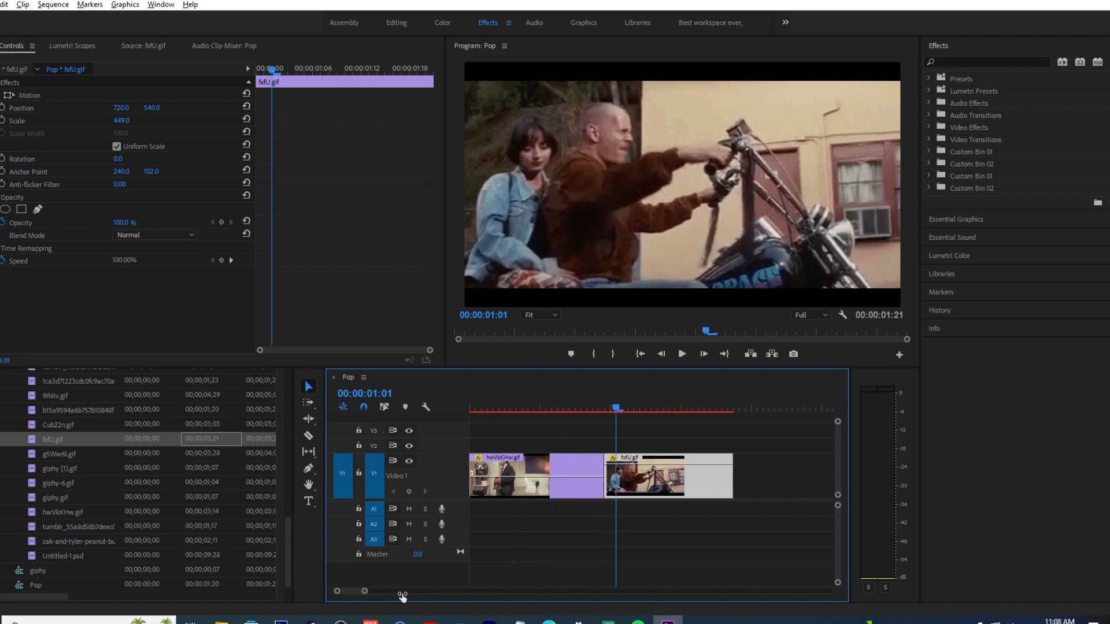
pyautogui.click(597, 409)
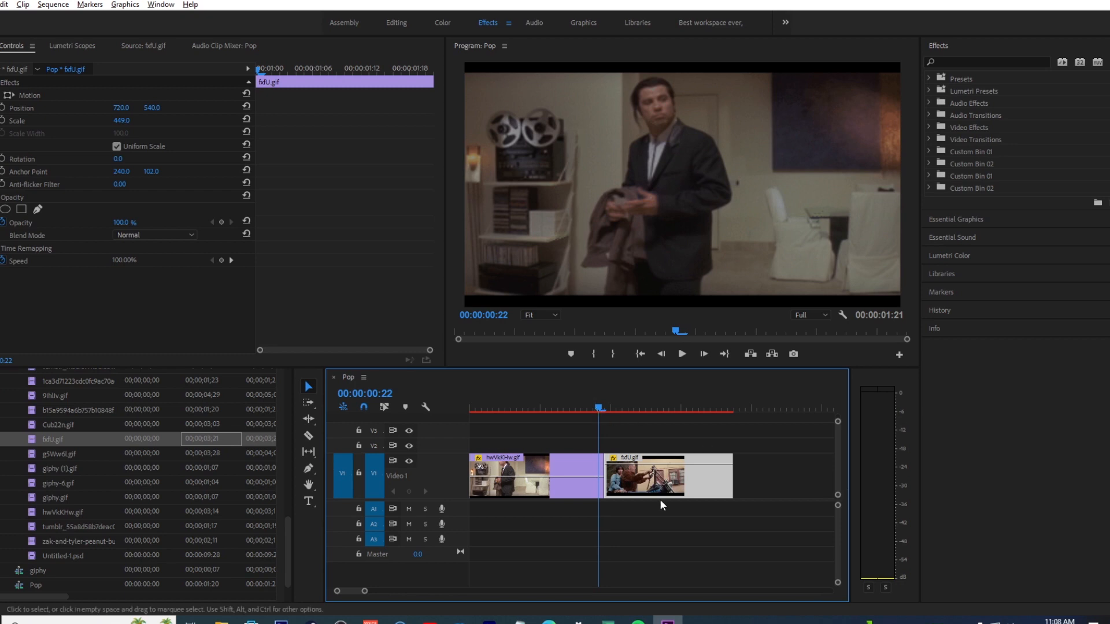
pyautogui.press('n')
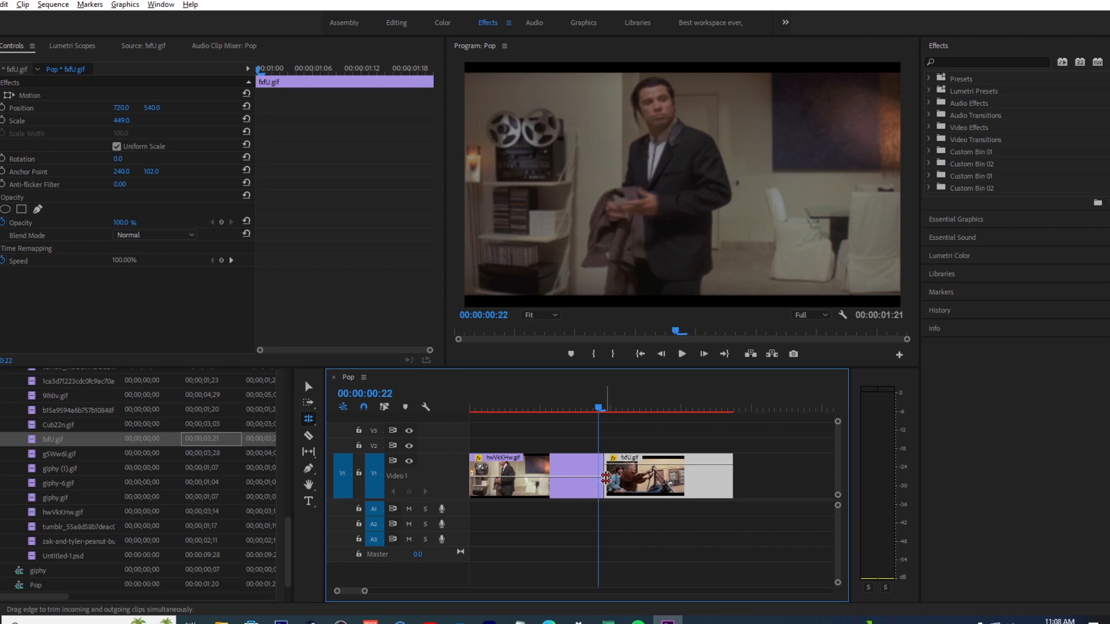
pyautogui.moveTo(605, 477); pyautogui.dragTo(488, 469)
pyautogui.moveTo(511, 413); pyautogui.dragTo(451, 399)
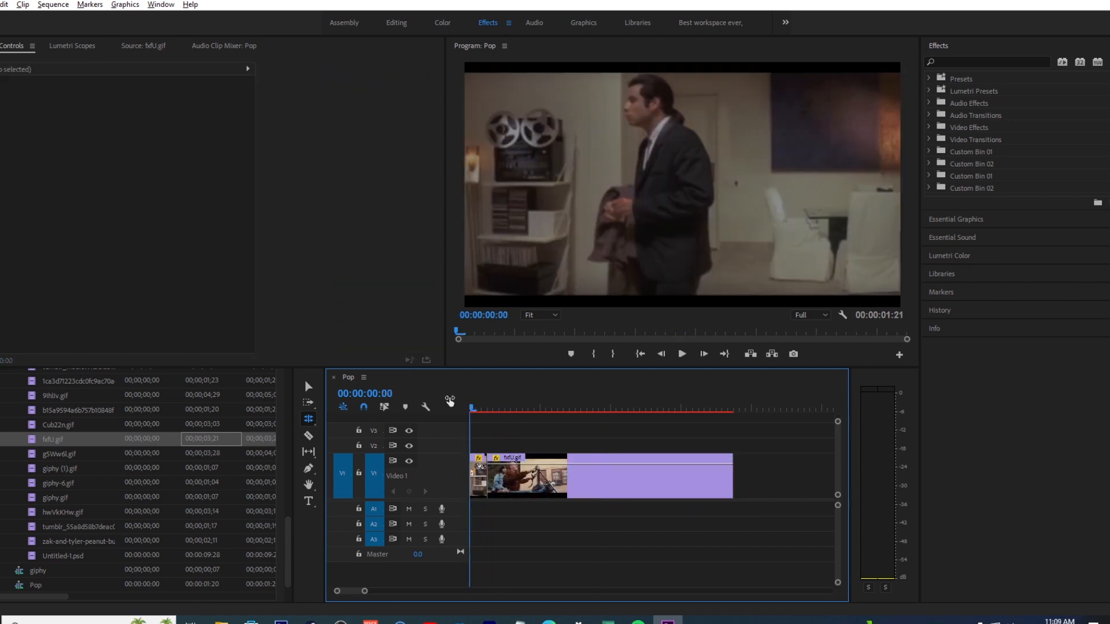
pyautogui.press('space')
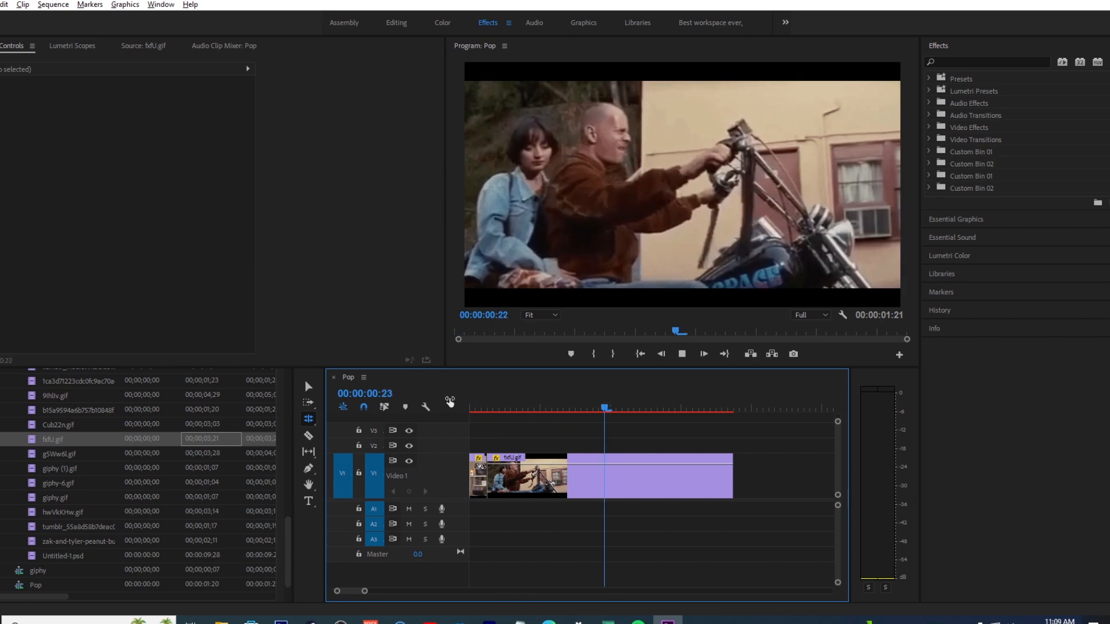
# Roll the cut close to the end of fxfU.gif, play it, and roll it back to 00:00:00:11.
pyautogui.moveTo(484, 474); pyautogui.dragTo(697, 474)
pyautogui.click(470, 395)
pyautogui.press('space')
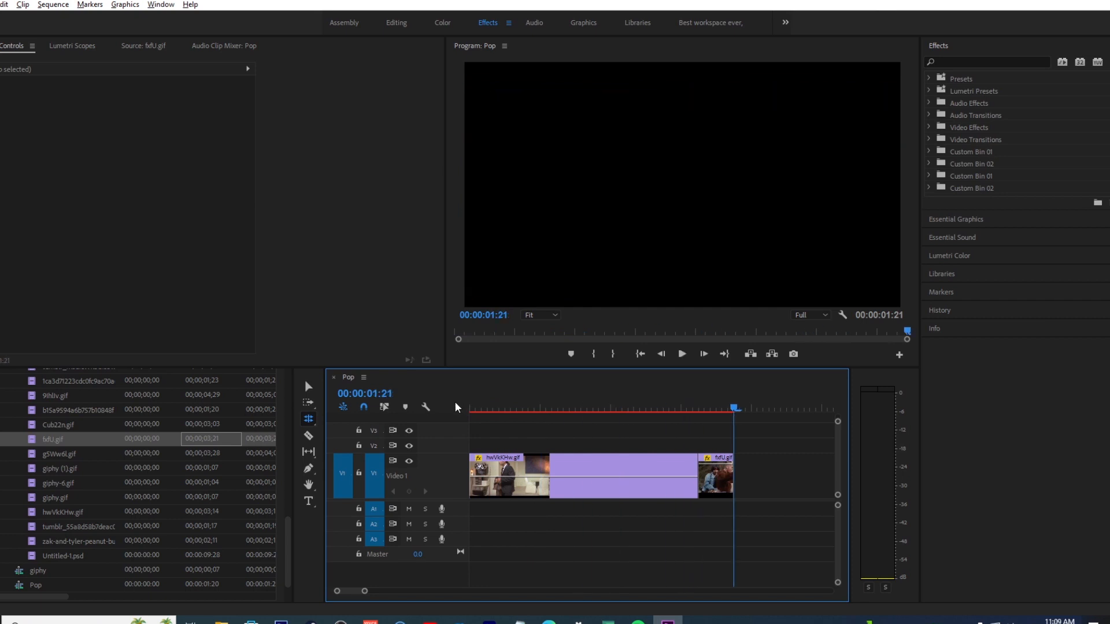
pyautogui.press('space')
pyautogui.moveTo(702, 470); pyautogui.dragTo(538, 473)
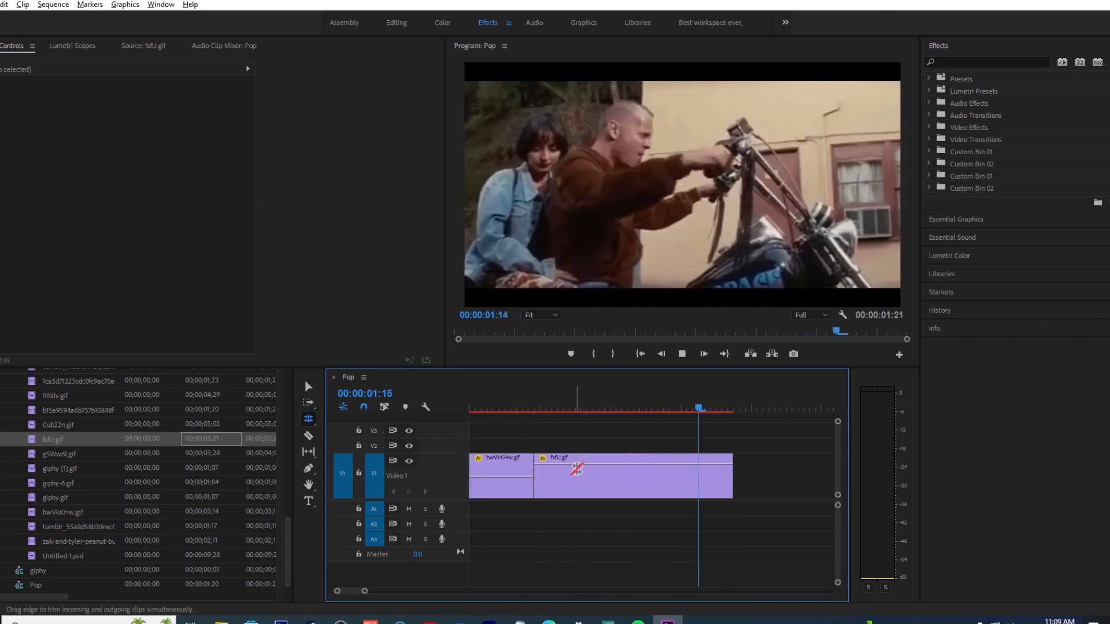
pyautogui.press('space')
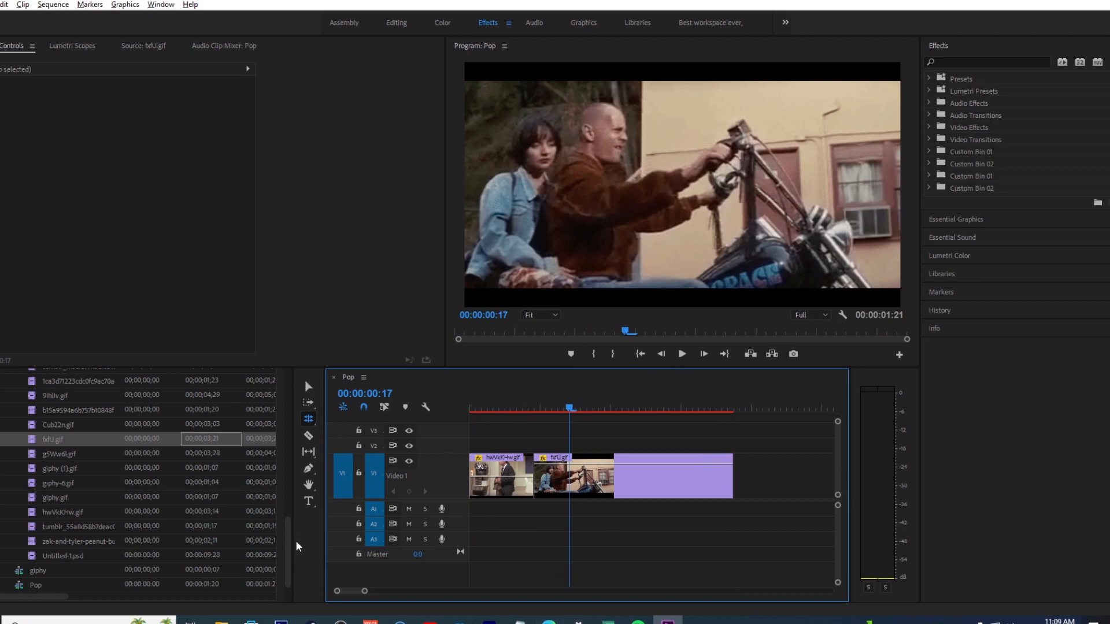
# Add a sequence marker at the cut between the two clips, at 00:00:00:11.
pyautogui.moveTo(565, 406); pyautogui.dragTo(536, 413)
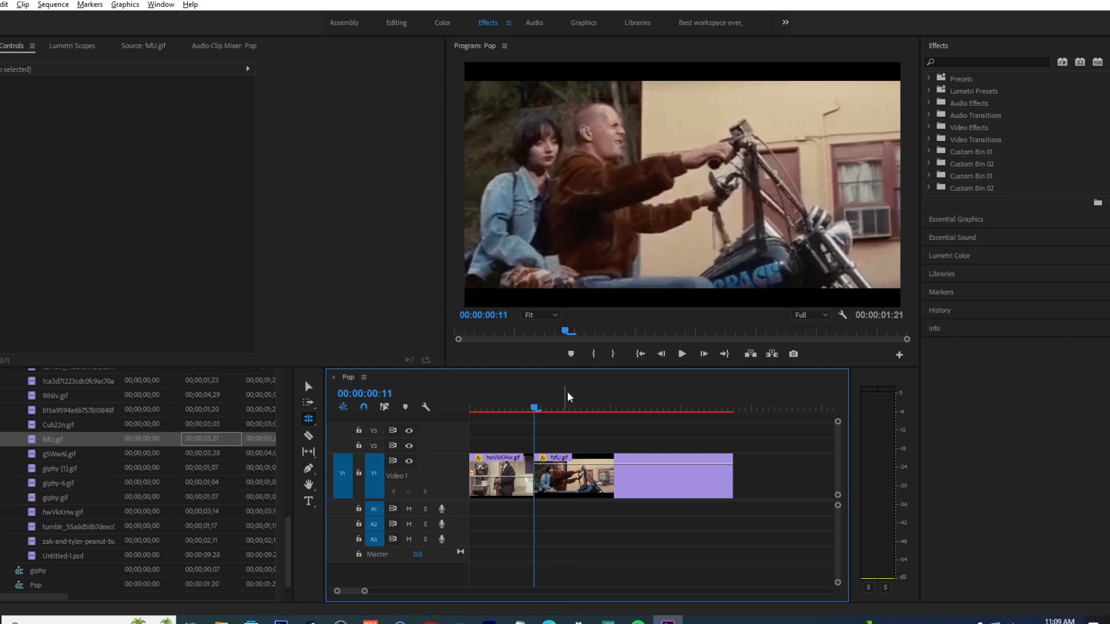
pyautogui.press('m')
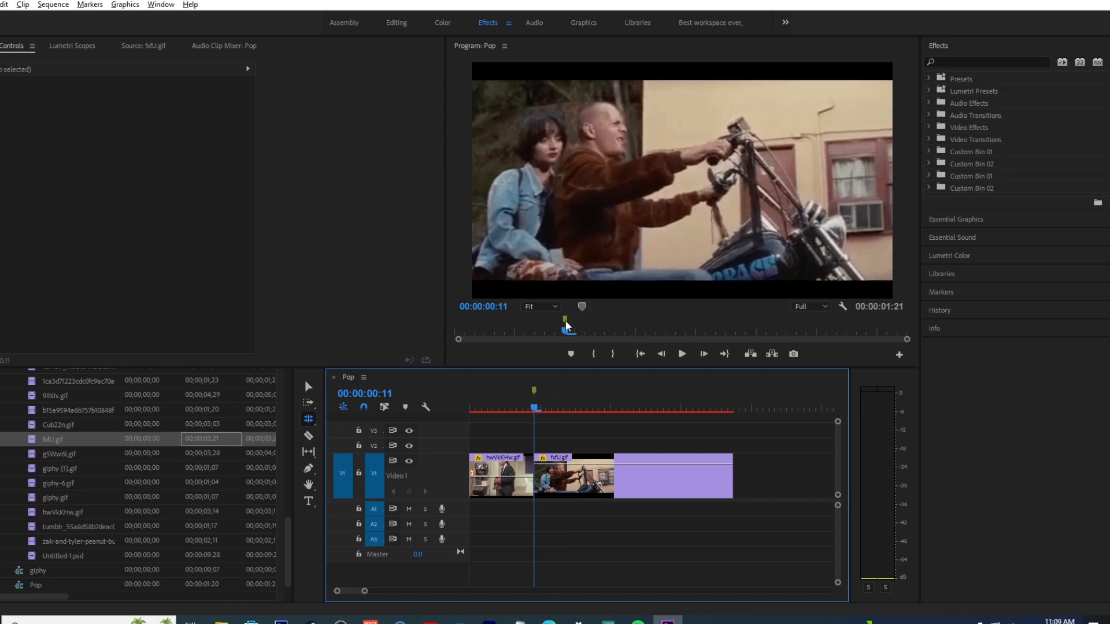
pyautogui.moveTo(535, 409)
pyautogui.mouseDown()
pyautogui.moveTo(720, 421)
pyautogui.moveTo(534, 421)
pyautogui.mouseUp()
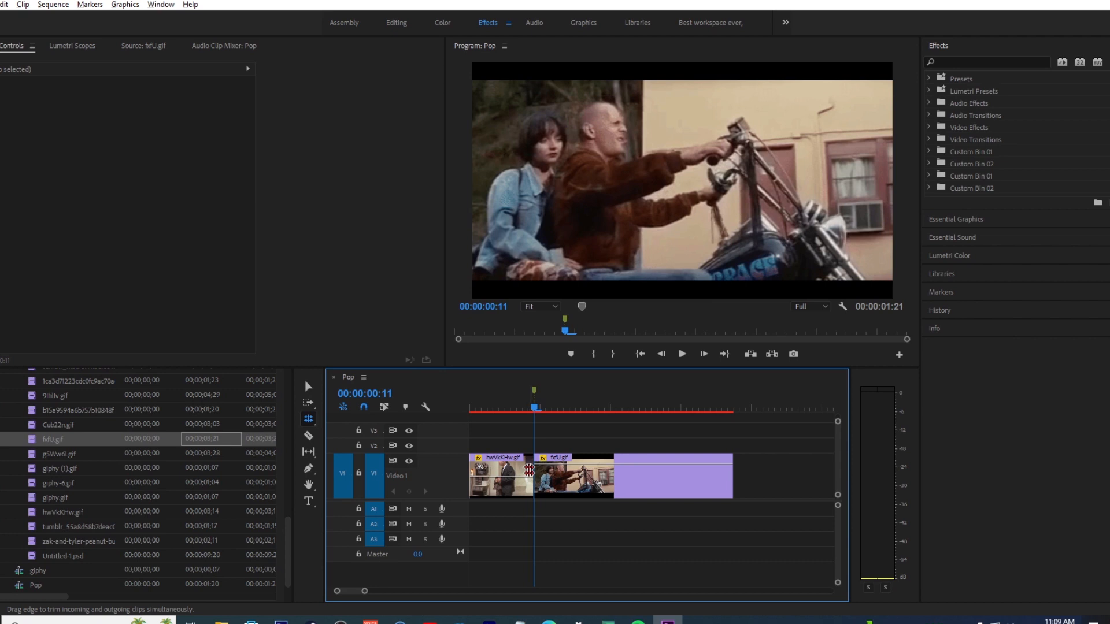
# Roll the cut to 00:00:01:00 and move the sequence marker and playhead onto it.
pyautogui.moveTo(529, 470); pyautogui.dragTo(549, 469)
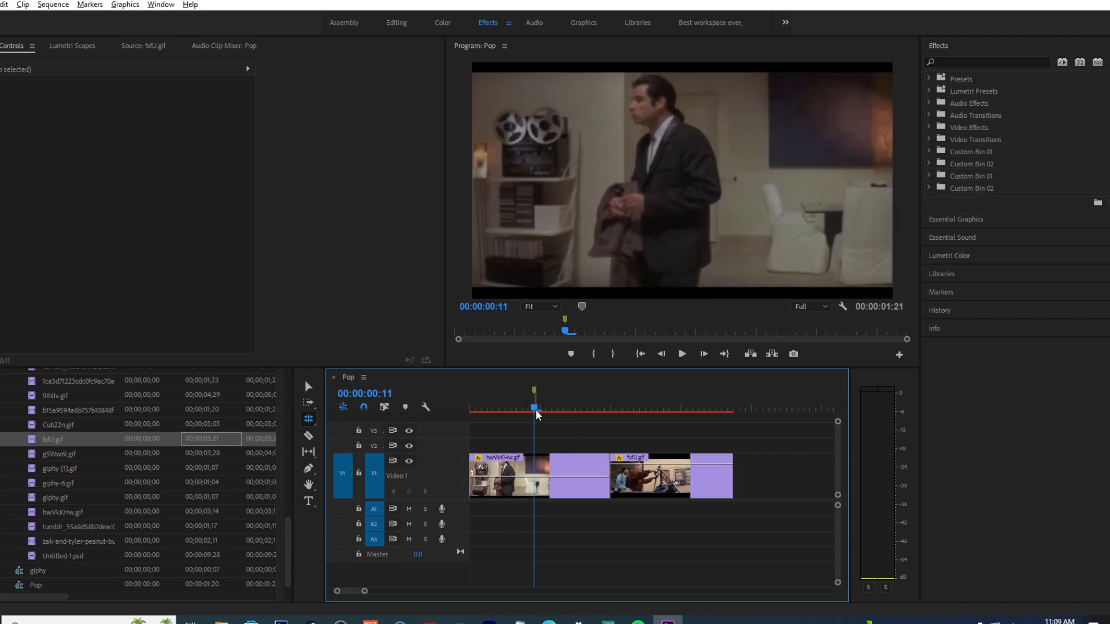
pyautogui.moveTo(535, 386); pyautogui.dragTo(615, 400)
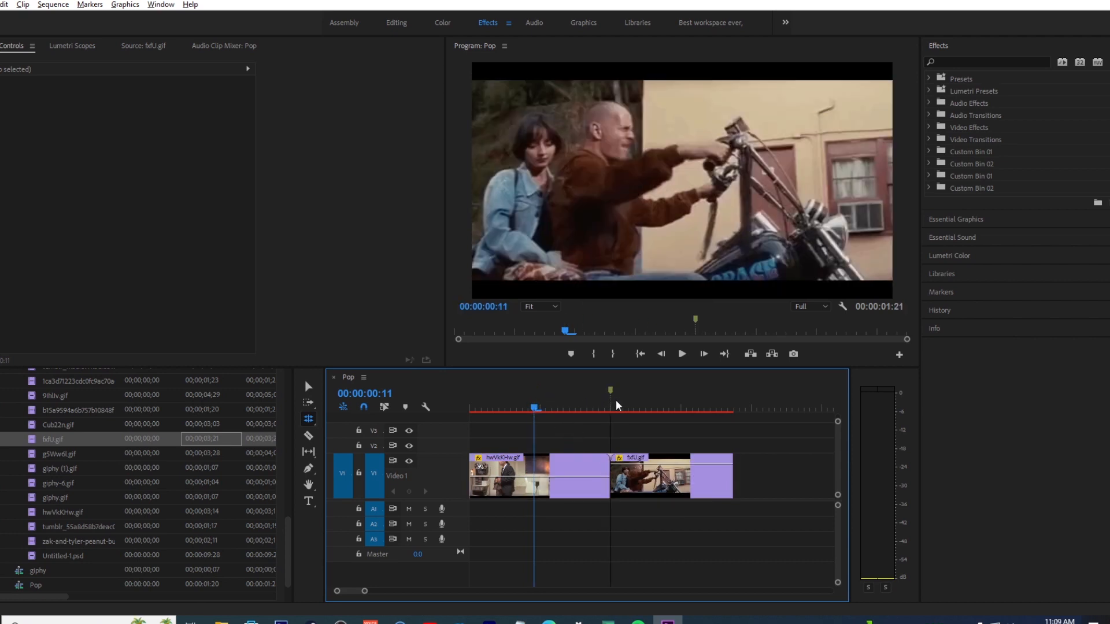
pyautogui.click(614, 404)
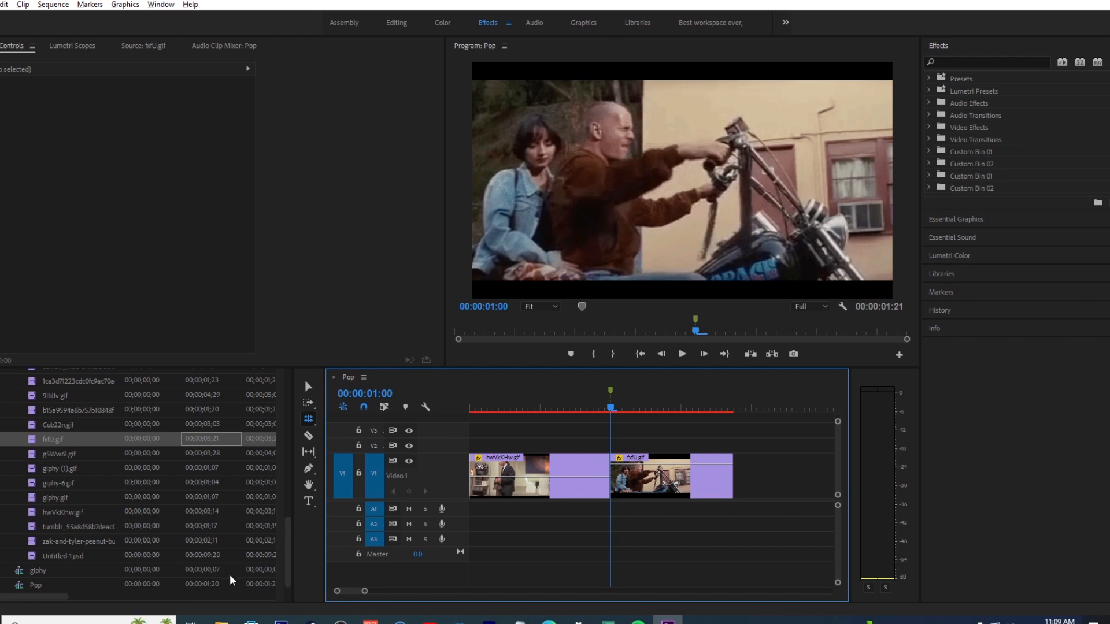
# Create a new bin inside the clips bin and name it assets.
pyautogui.scroll(-2, 180, 477)
pyautogui.click(247, 569)
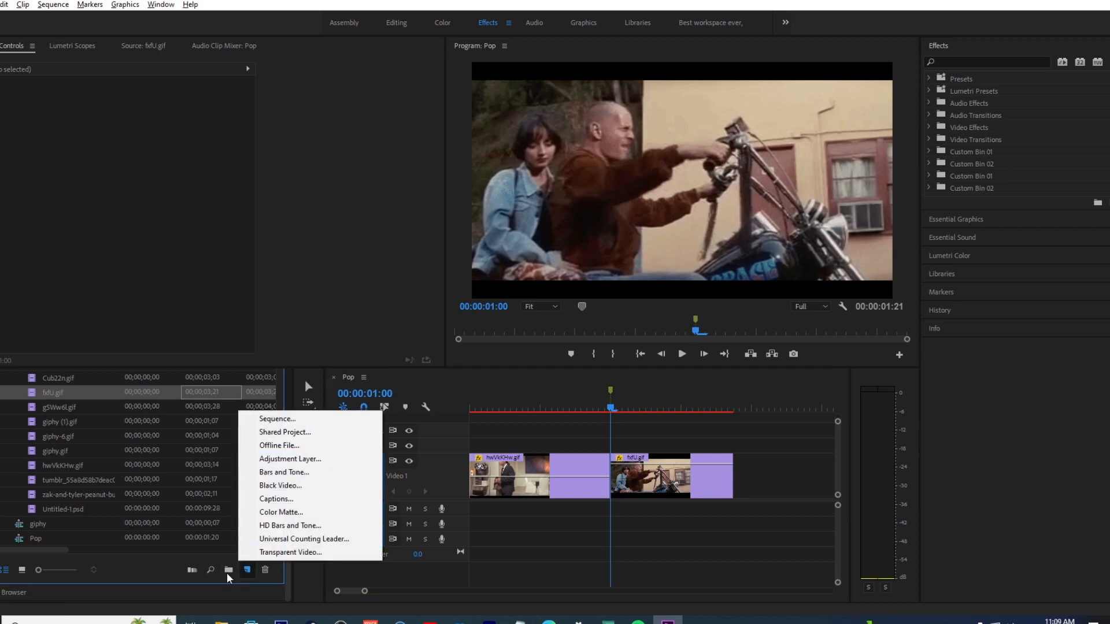
pyautogui.click(227, 574)
pyautogui.click(228, 583)
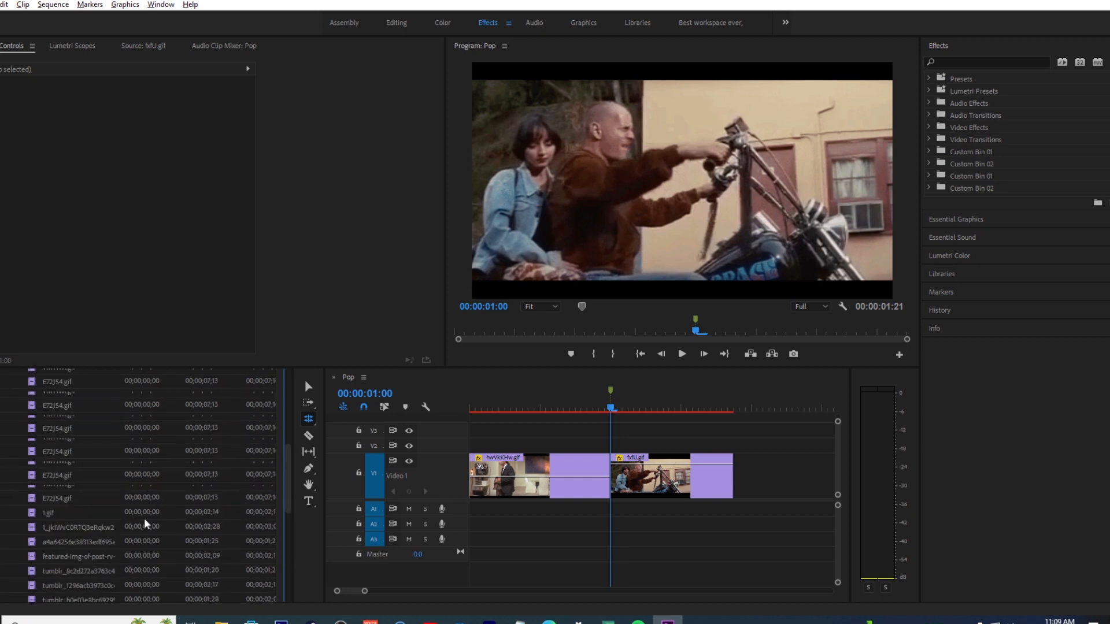
pyautogui.write('assets')
pyautogui.press('Tab')
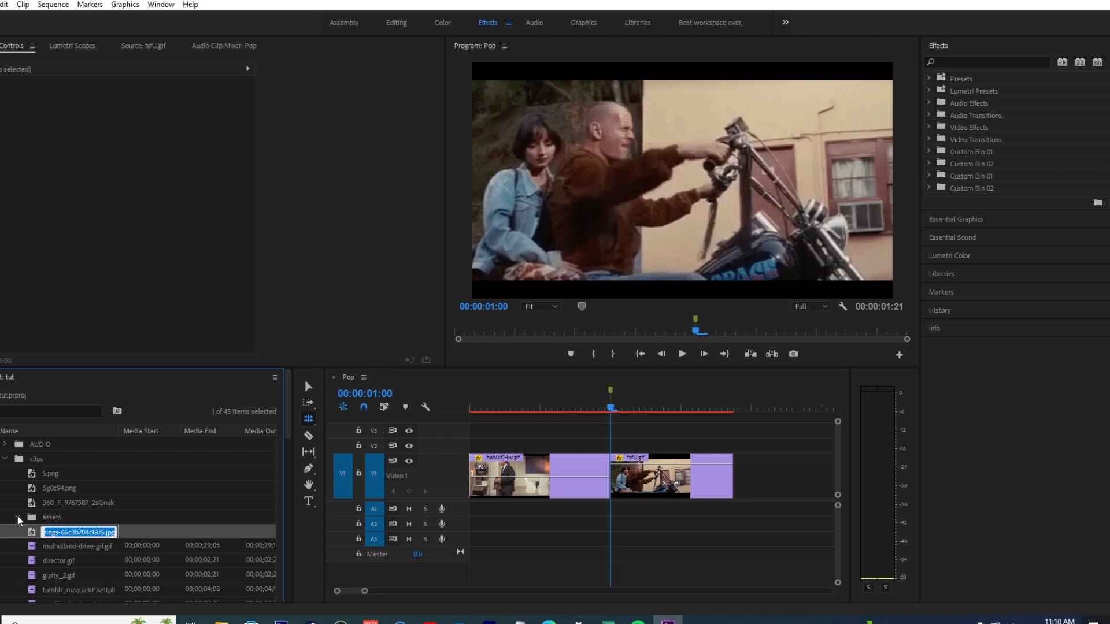
pyautogui.press('Escape')
# Open the new bin on its own, return to the tut project list and look through the items in clips.
pyautogui.doubleClick(46, 515)
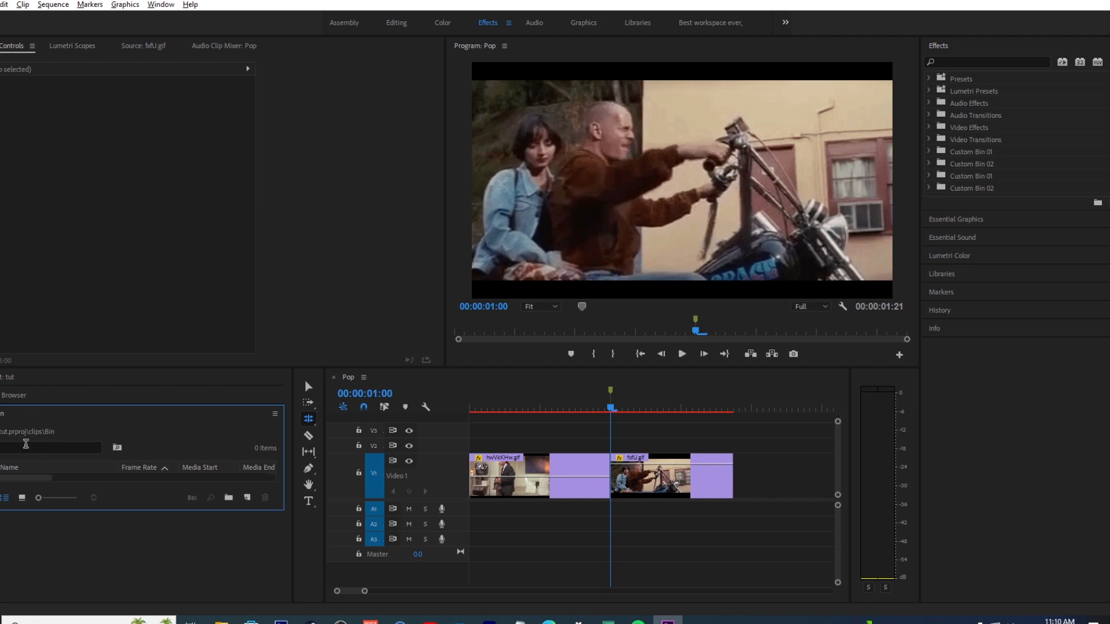
pyautogui.click(9, 380)
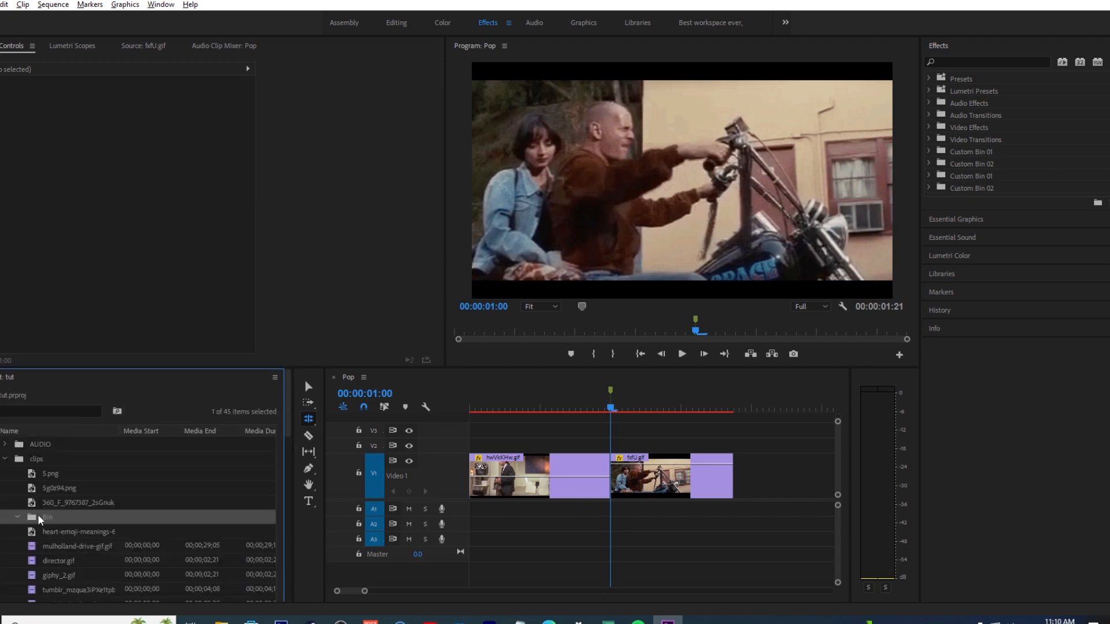
pyautogui.click(17, 517)
pyautogui.scroll(-3, 69, 516)
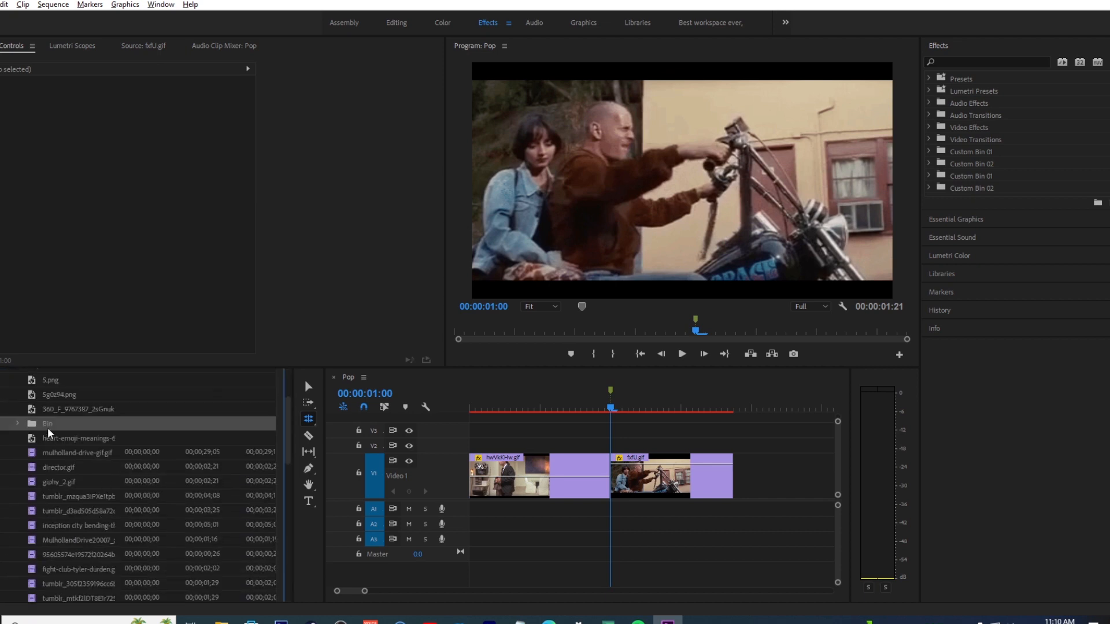
pyautogui.scroll(-6, 227, 516)
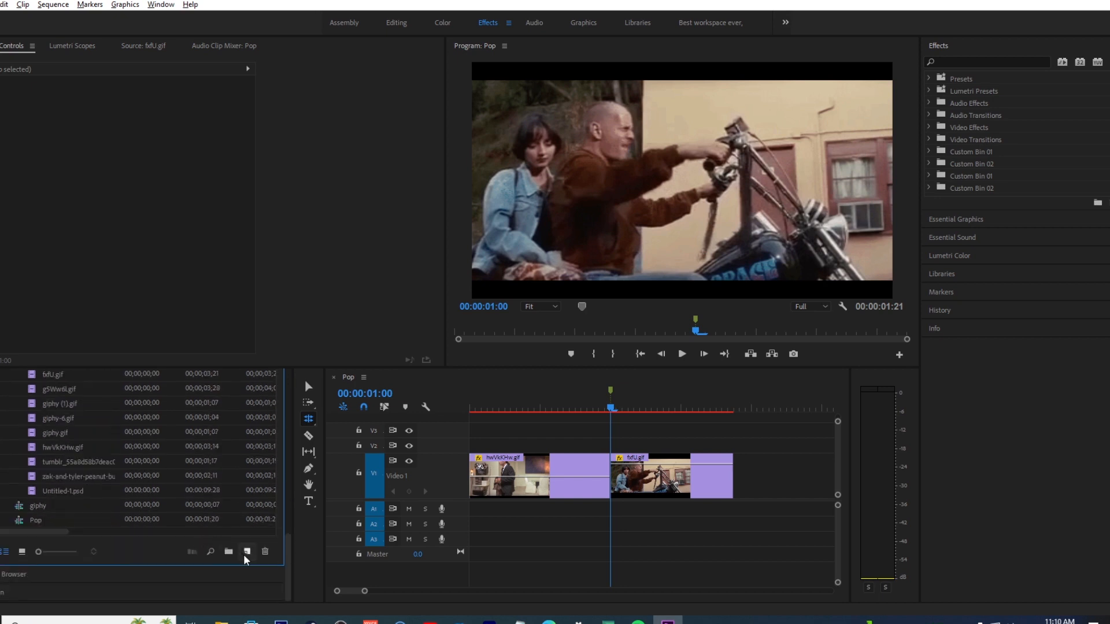
pyautogui.scroll(10, 89, 492)
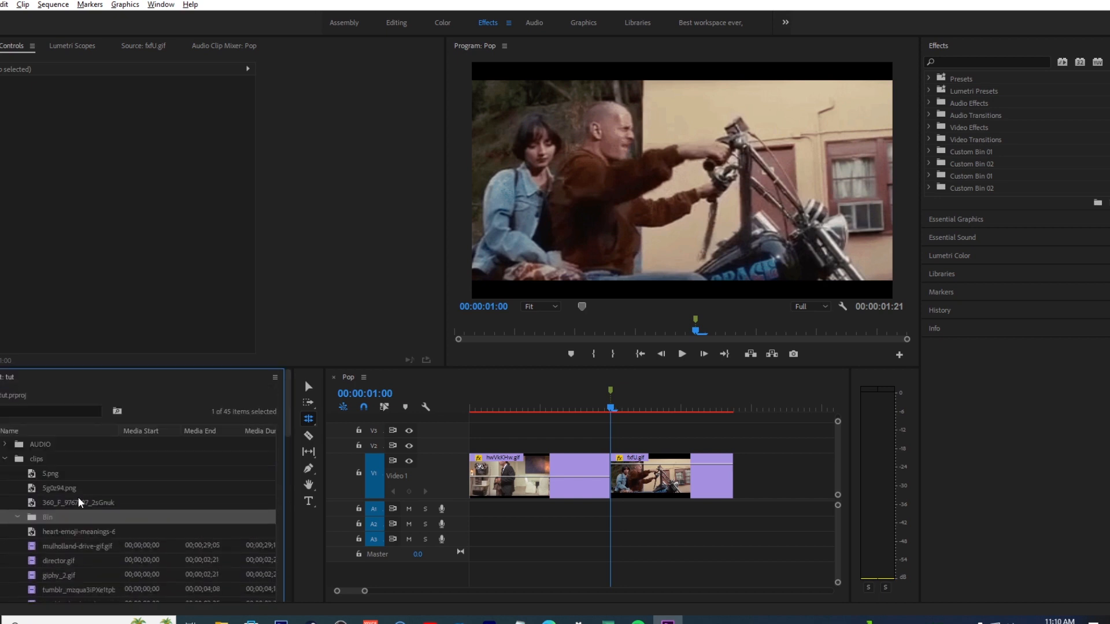
# Collapse the clips bin and create a new bin named assets at the top level of the project.
pyautogui.click(6, 459)
pyautogui.moveTo(42, 497); pyautogui.dragTo(8, 498)
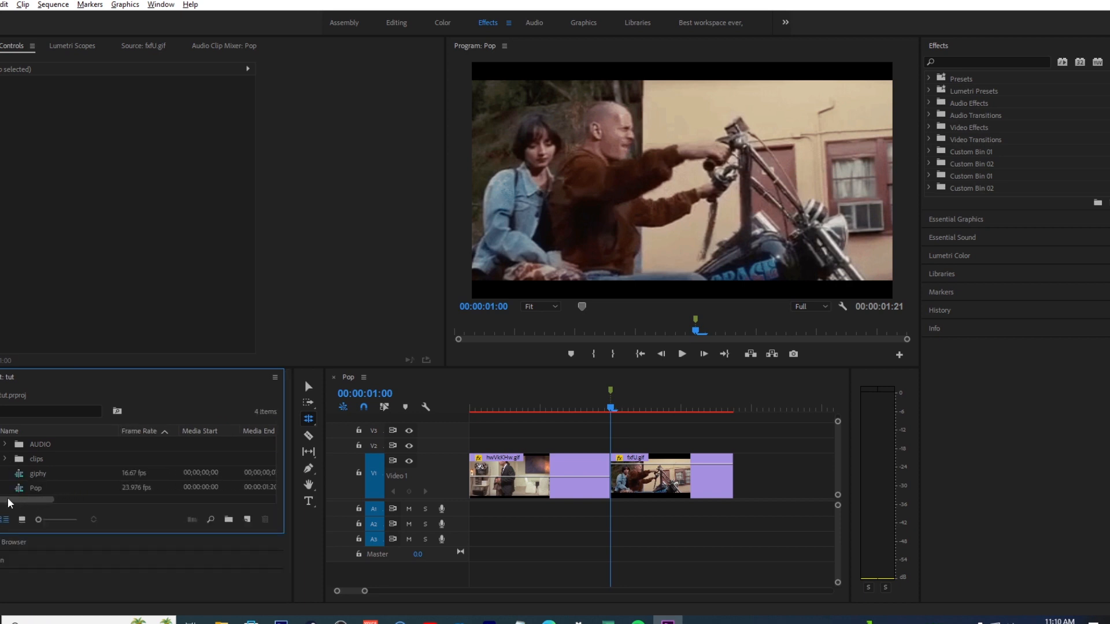
pyautogui.click(233, 521)
pyautogui.write('assets')
pyautogui.press('Tab')
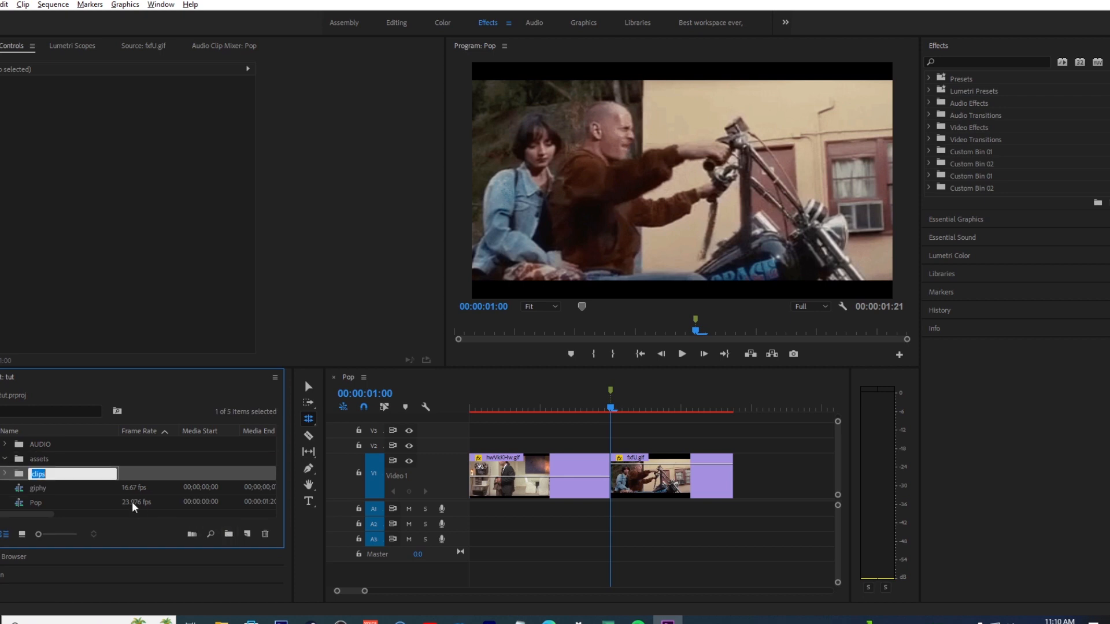
# Create a 1440 × 1080, 23.976 fps adjustment layer in the assets bin with HD Anamorphic 1080 (1.333) pixel aspect ratio.
pyautogui.click(37, 460)
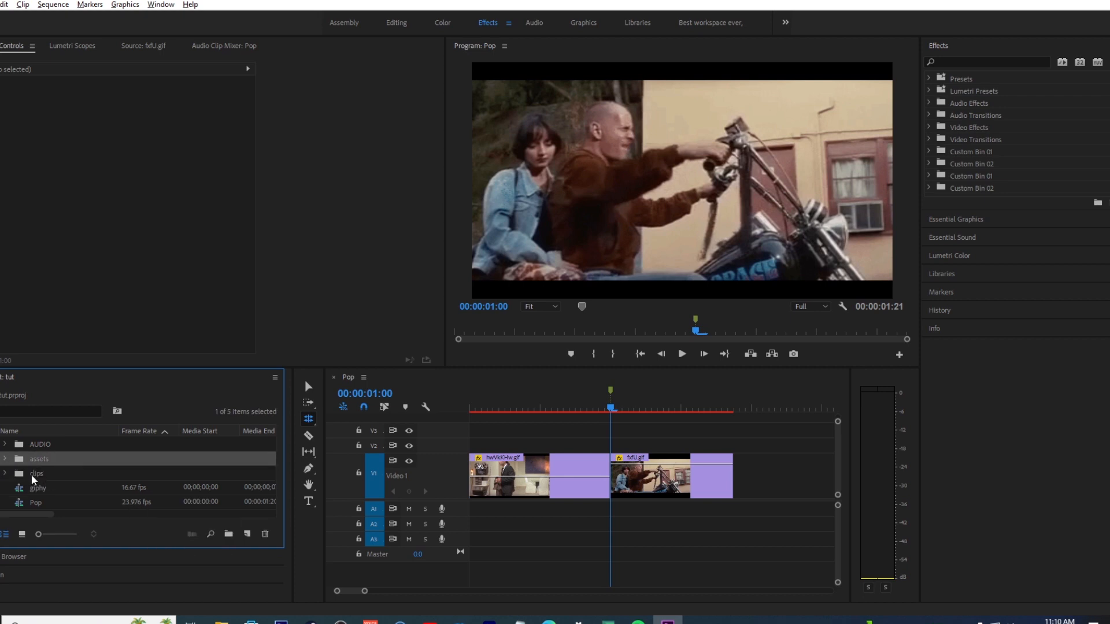
pyautogui.click(247, 533)
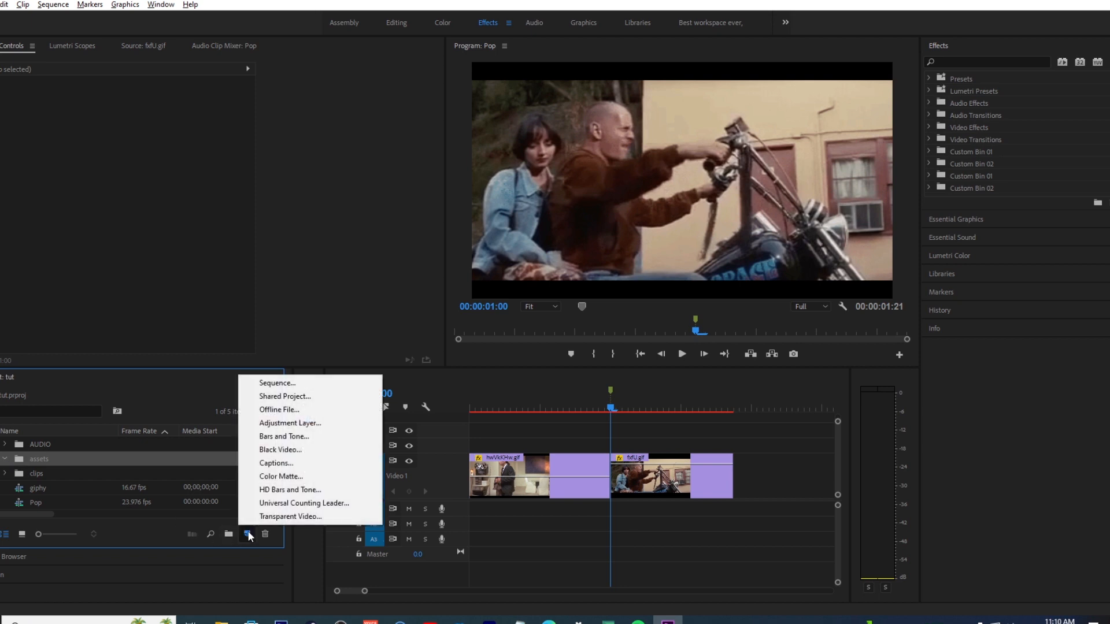
pyautogui.click(275, 425)
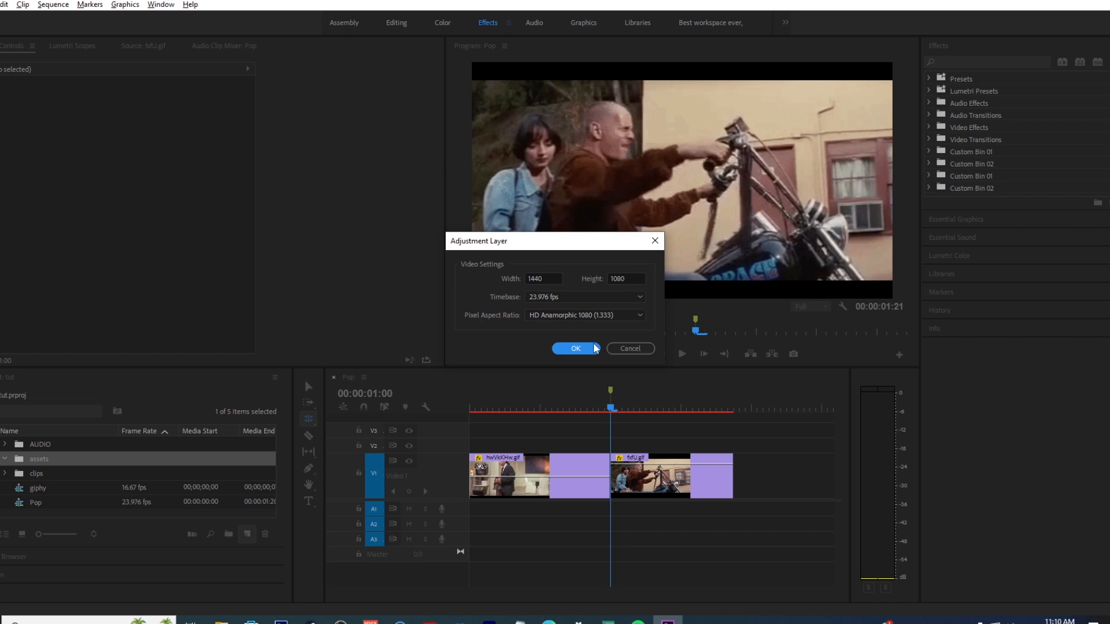
pyautogui.click(586, 315)
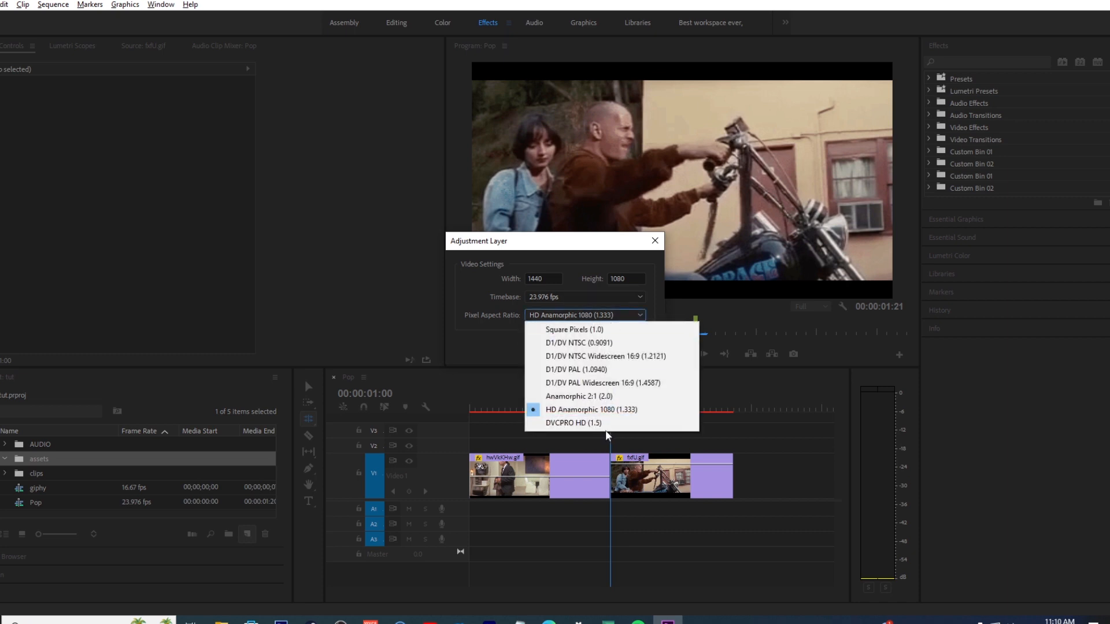
pyautogui.click(592, 409)
pyautogui.click(587, 349)
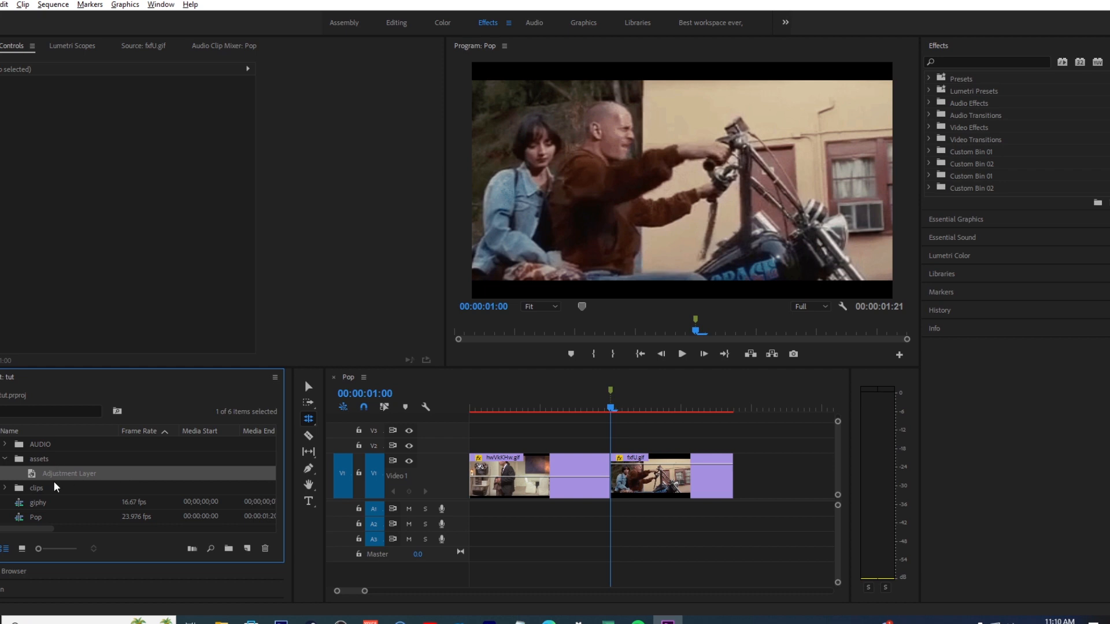
# Place the adjustment layer on V2 from the sequence start and cut away its part after 00:00:01:05.
pyautogui.moveTo(155, 473); pyautogui.dragTo(640, 407)
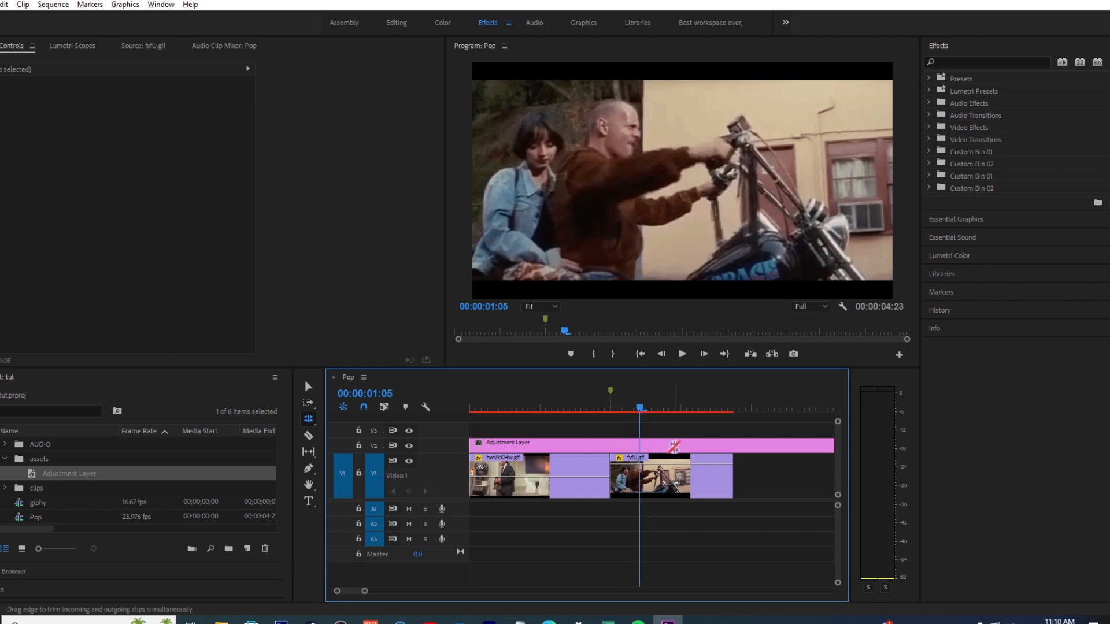
pyautogui.click(308, 387)
pyautogui.click(686, 448)
pyautogui.hotkey('ctrl', 'k')
pyautogui.click(687, 448)
pyautogui.press('Delete')
# Return the playhead to the sequence start and apply the Black & White video effect to the adjustment layer.
pyautogui.moveTo(643, 409); pyautogui.dragTo(517, 405)
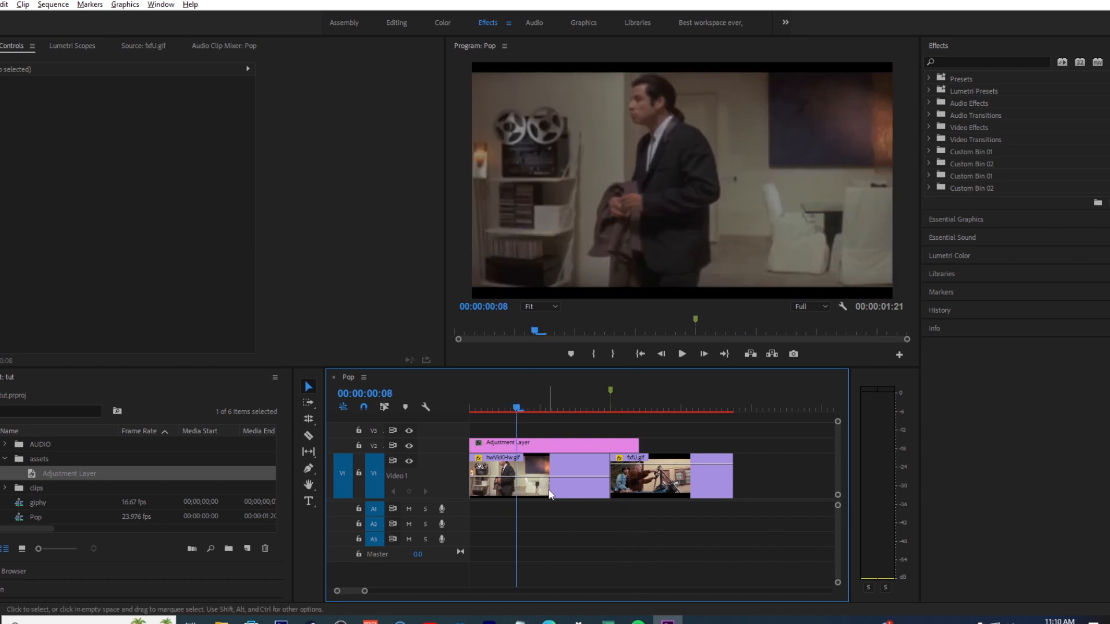
pyautogui.moveTo(520, 408); pyautogui.dragTo(459, 413)
pyautogui.click(966, 62)
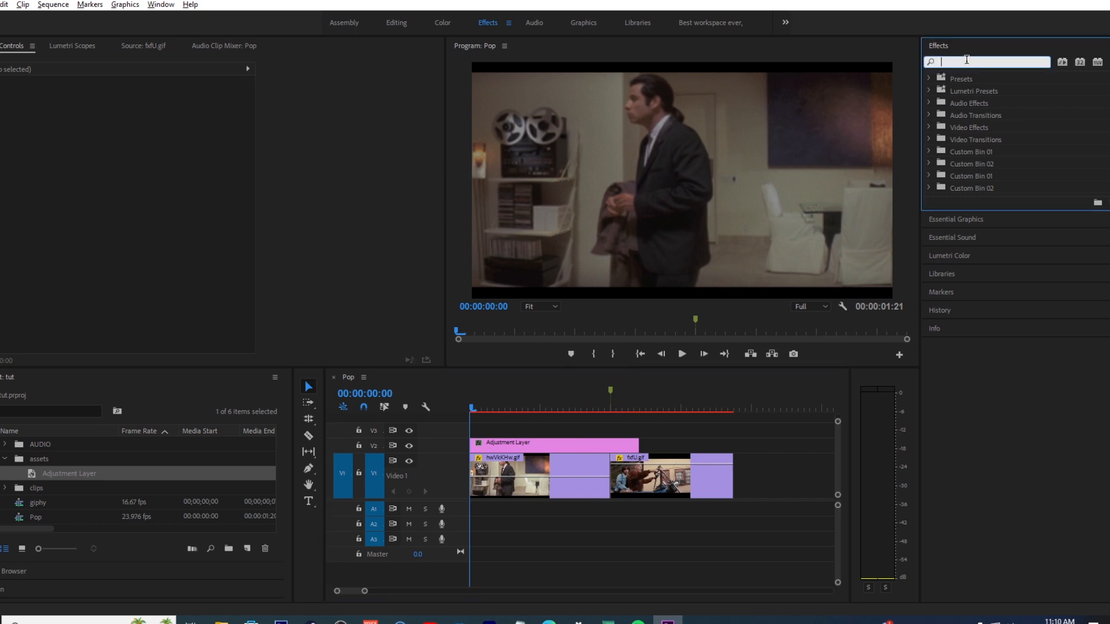
pyautogui.write('black')
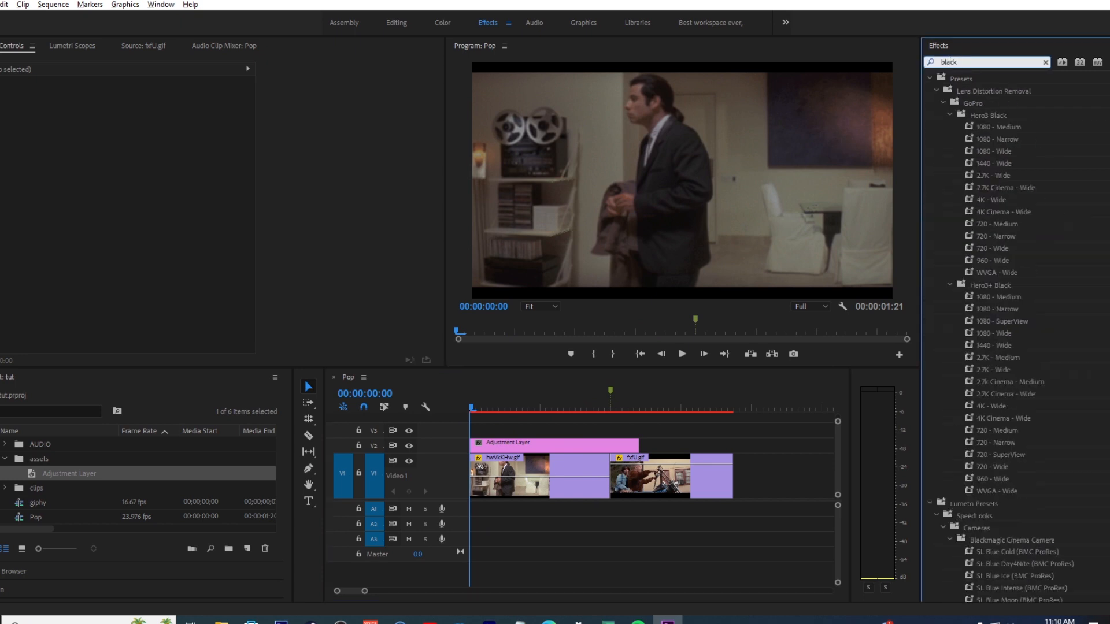
pyautogui.scroll(-10, 1058, 341)
pyautogui.moveTo(987, 368); pyautogui.dragTo(572, 446)
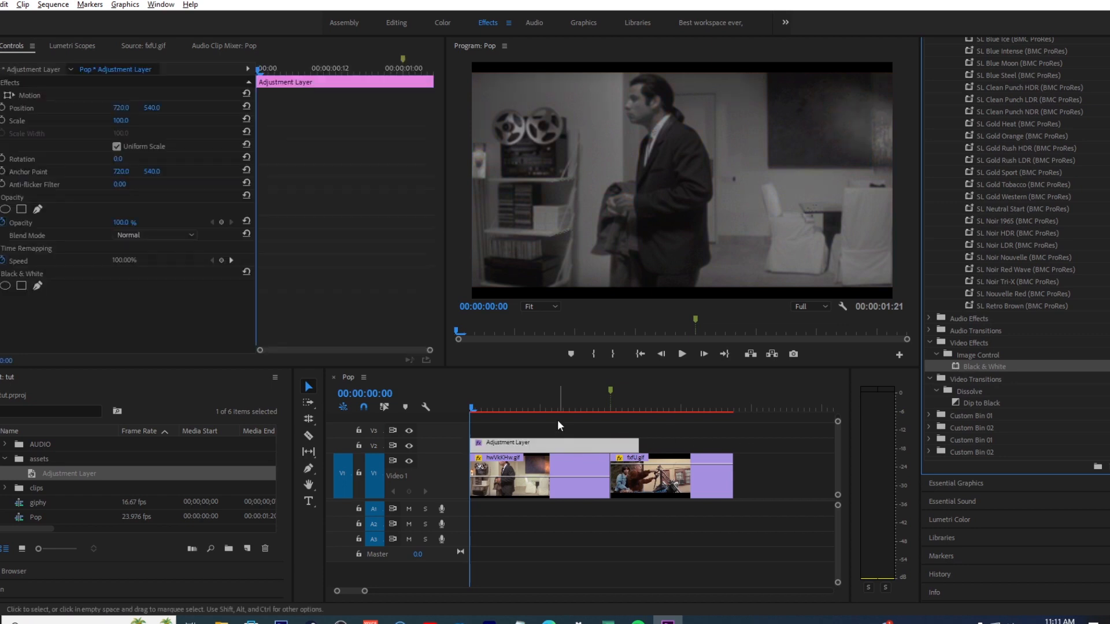